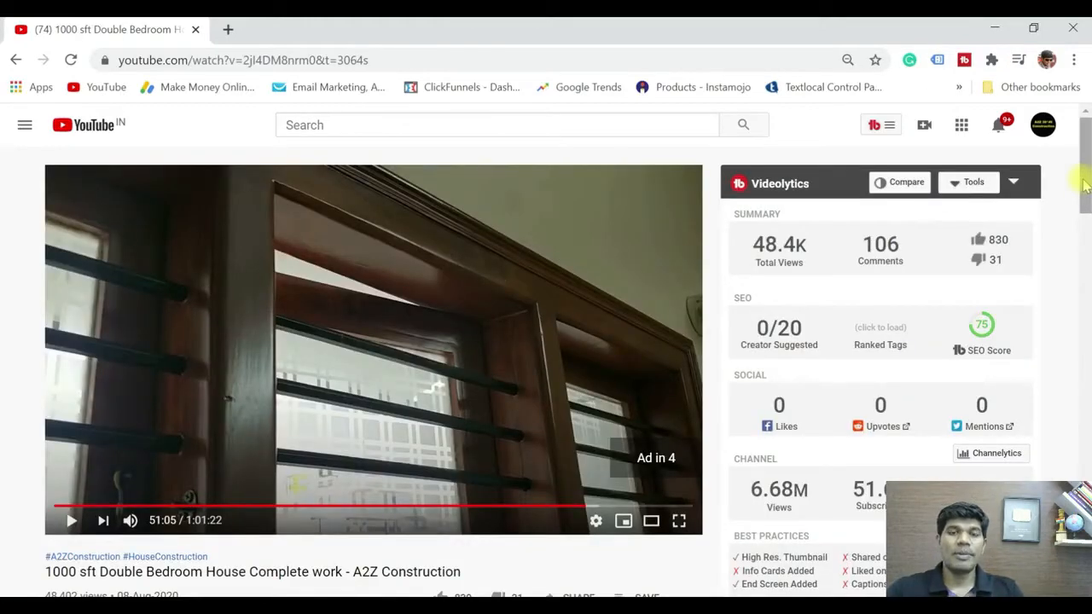
- Open the house construction video's details for editing and show its additional options
scroll(1088, 184, "down", 2)
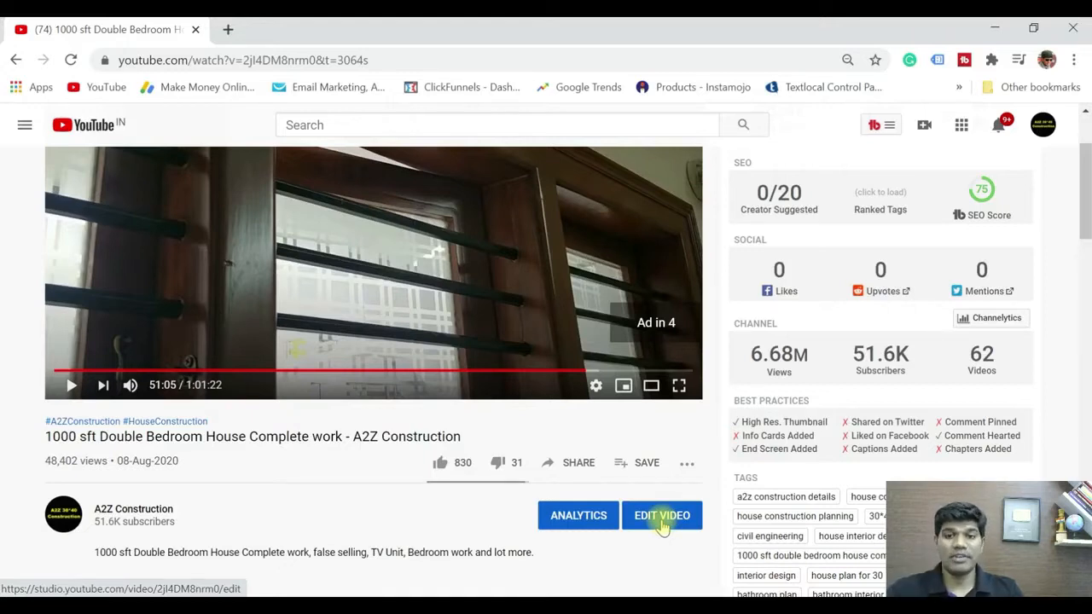
left_click(660, 522)
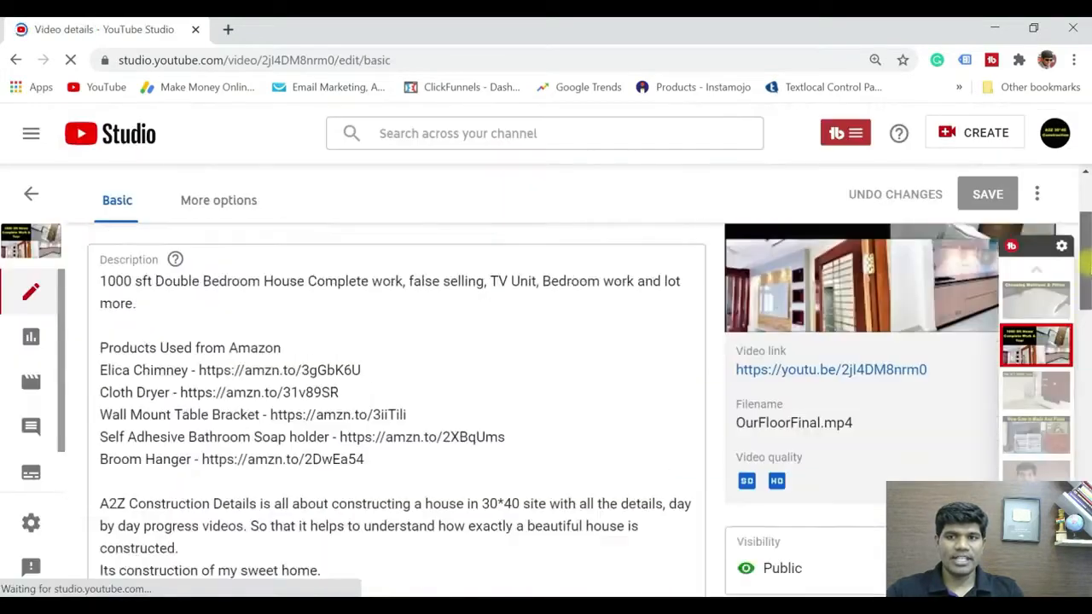
left_click(238, 258)
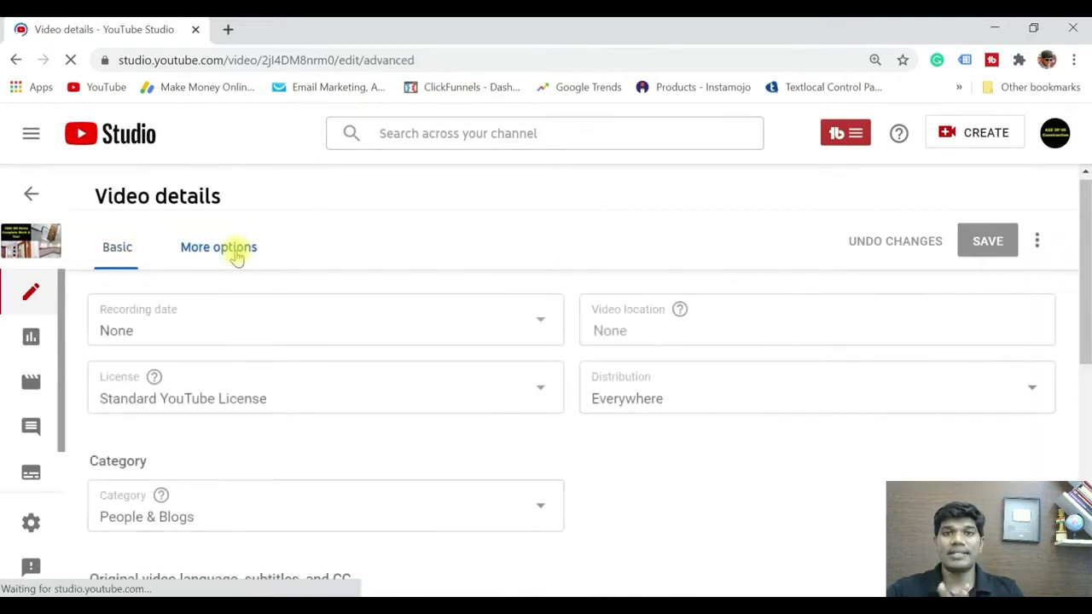
- Set the original video language to English (India) and save the changes
scroll(1088, 280, "down", 3)
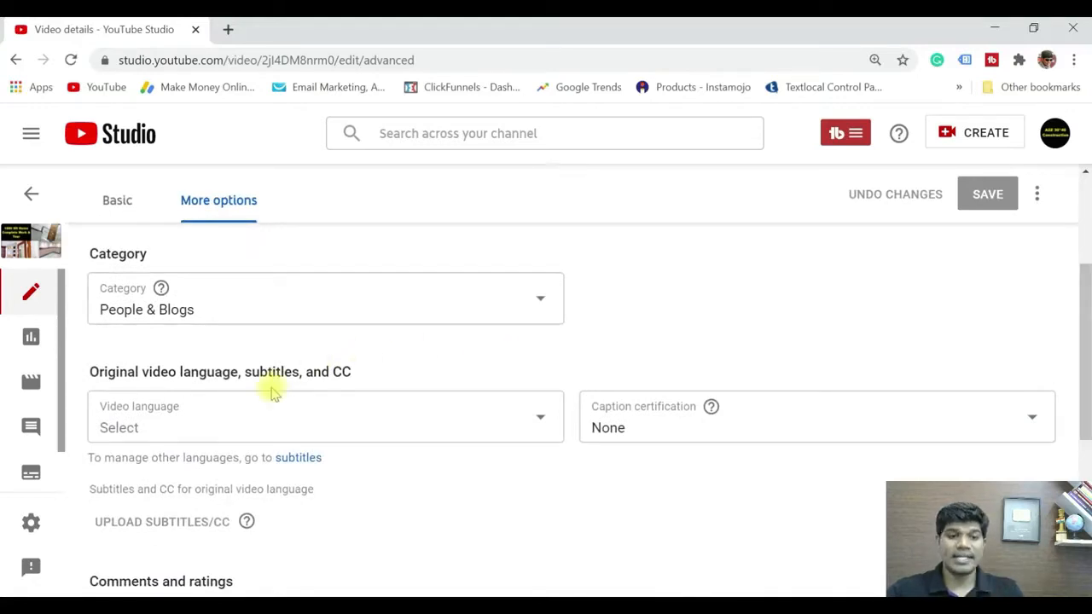
left_click(541, 424)
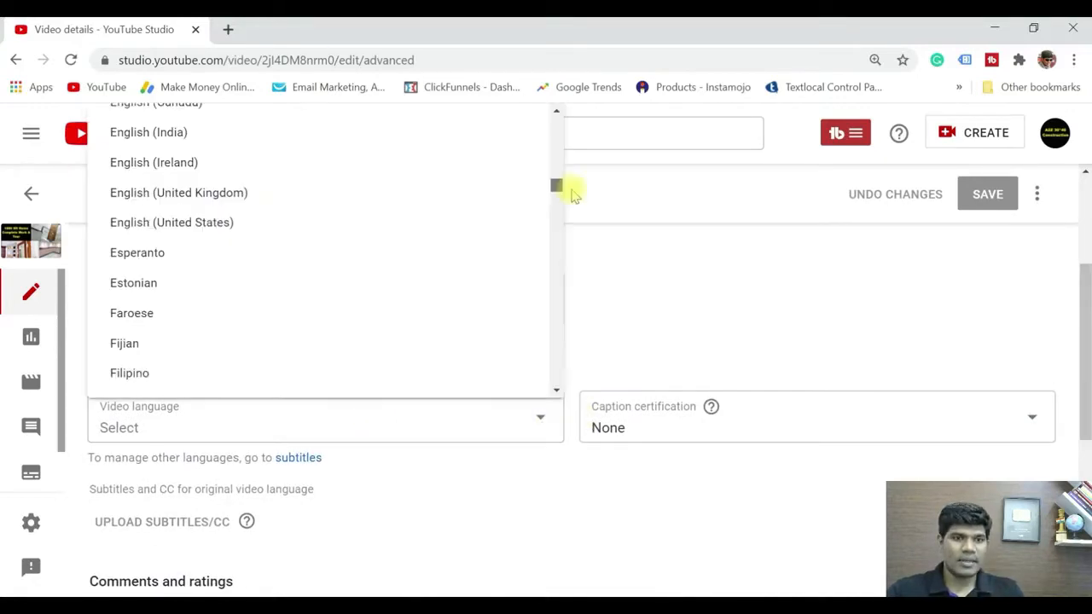
left_click(243, 145)
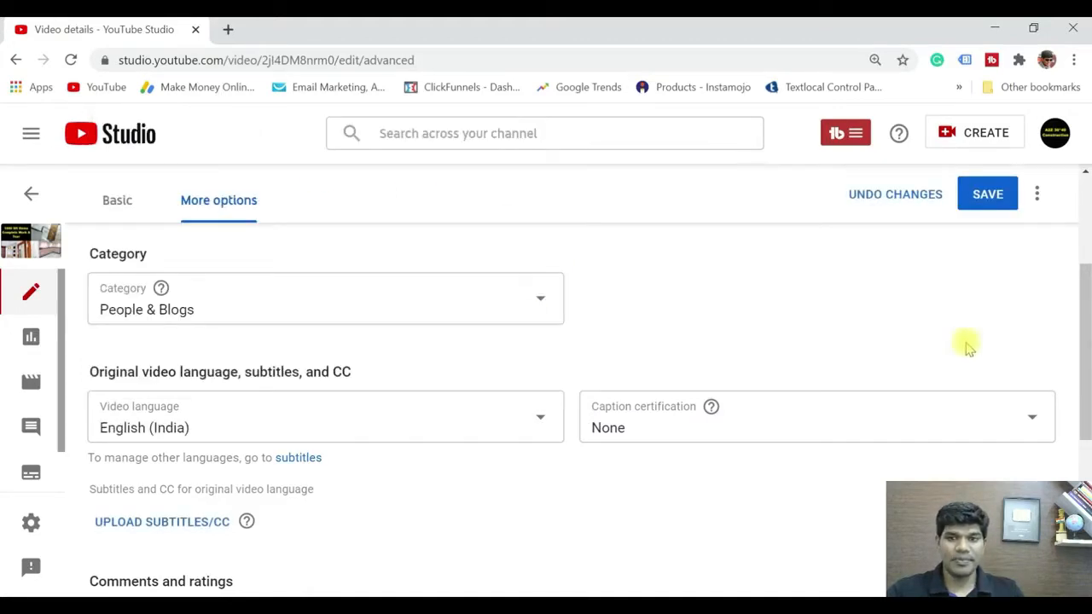
scroll(1089, 316, "down", 1)
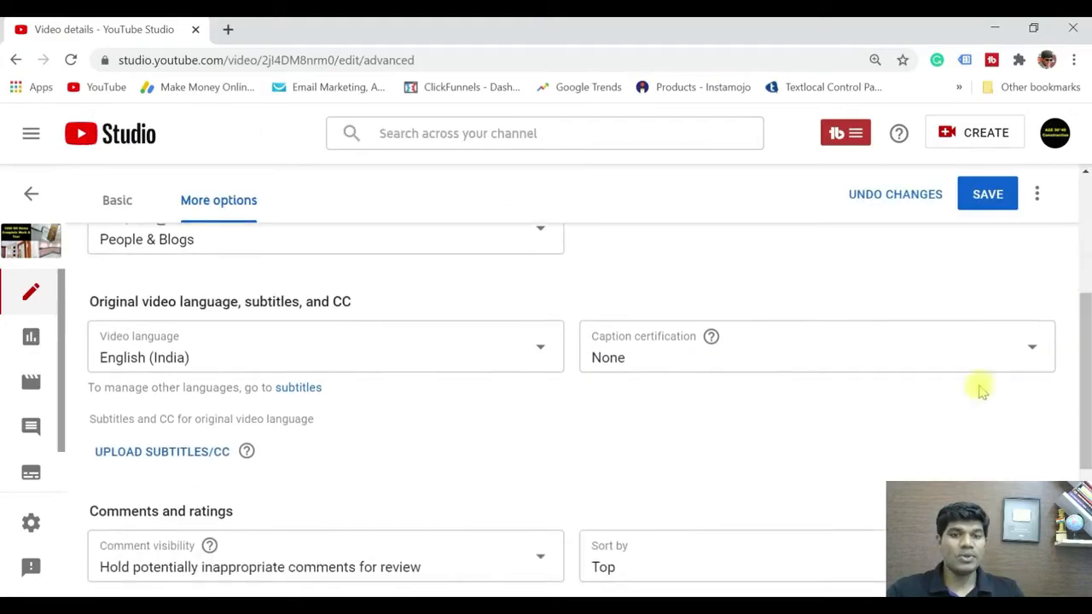
left_click(987, 195)
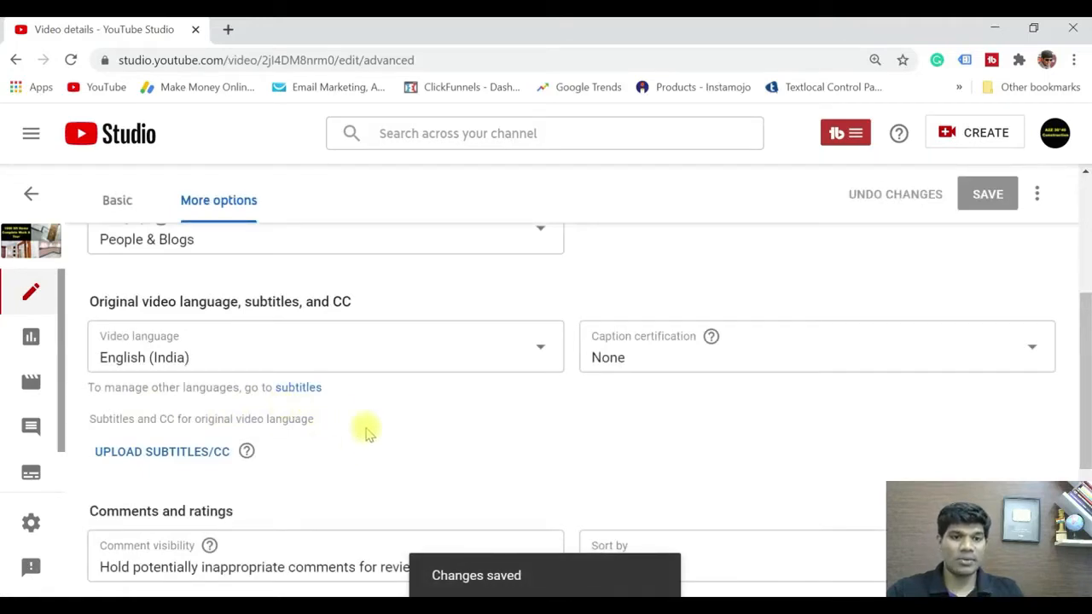
- Go to the video's subtitles page, review the audience's top languages, and add Hindi as a translation language
left_click(300, 391)
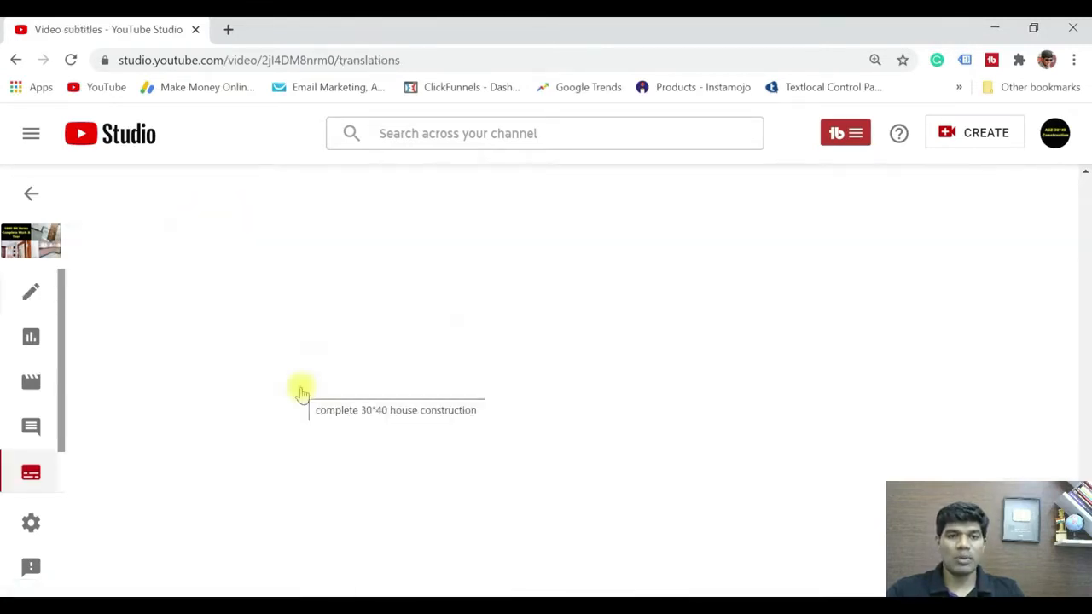
scroll(288, 390, "down", 4)
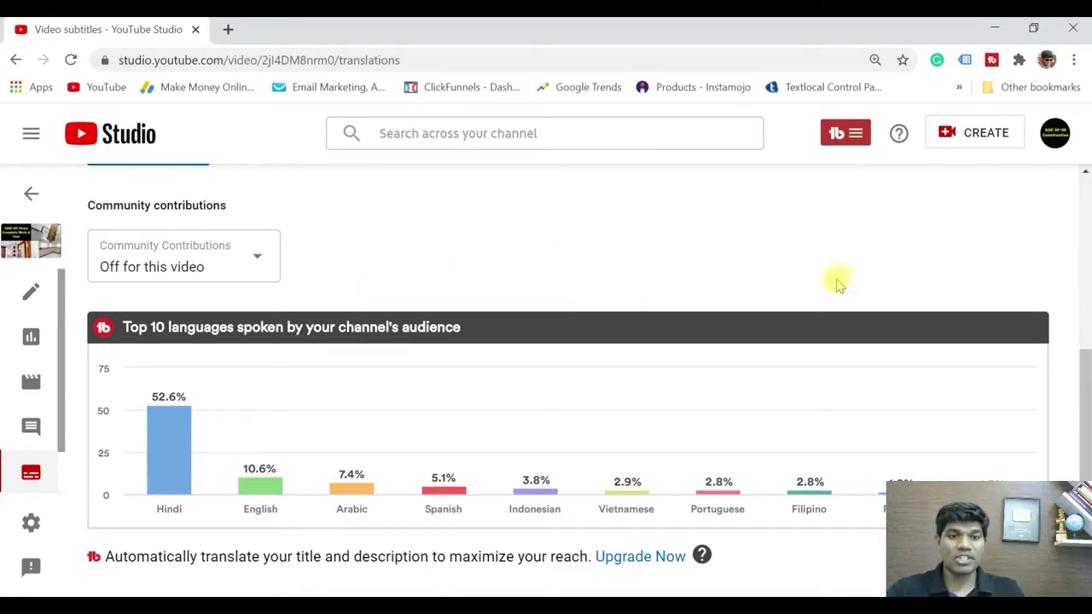
left_click_drag(1084, 367, 1085, 207)
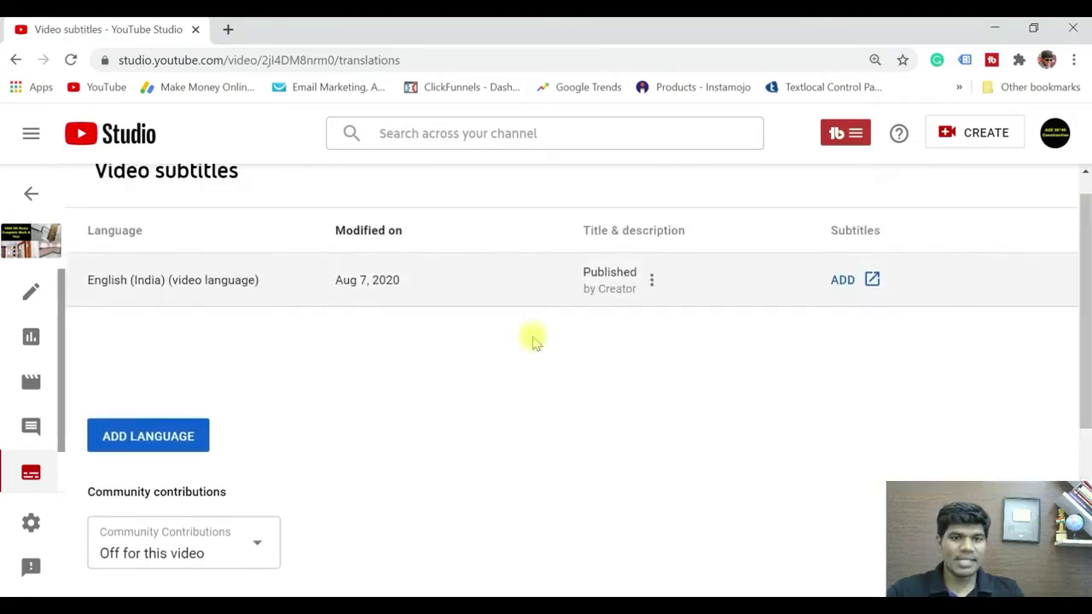
left_click(174, 439)
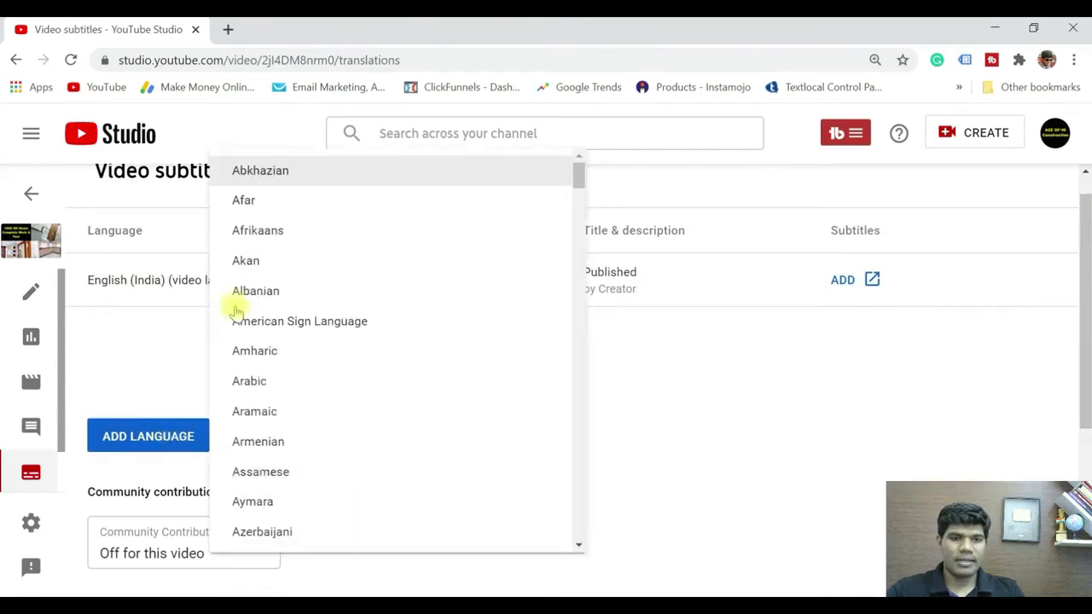
left_click_drag(584, 190, 578, 305)
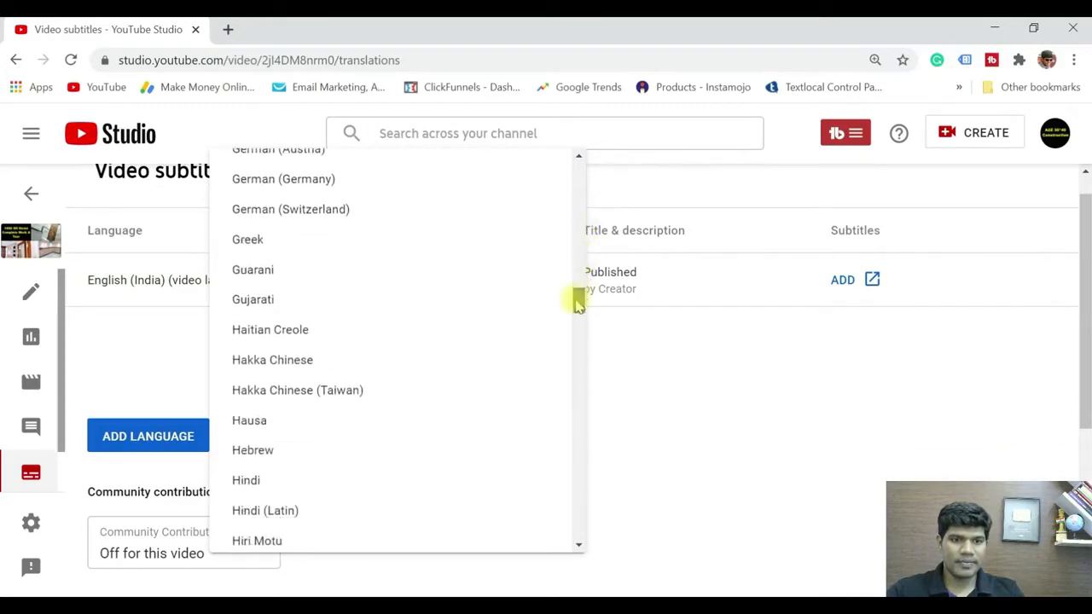
left_click(246, 483)
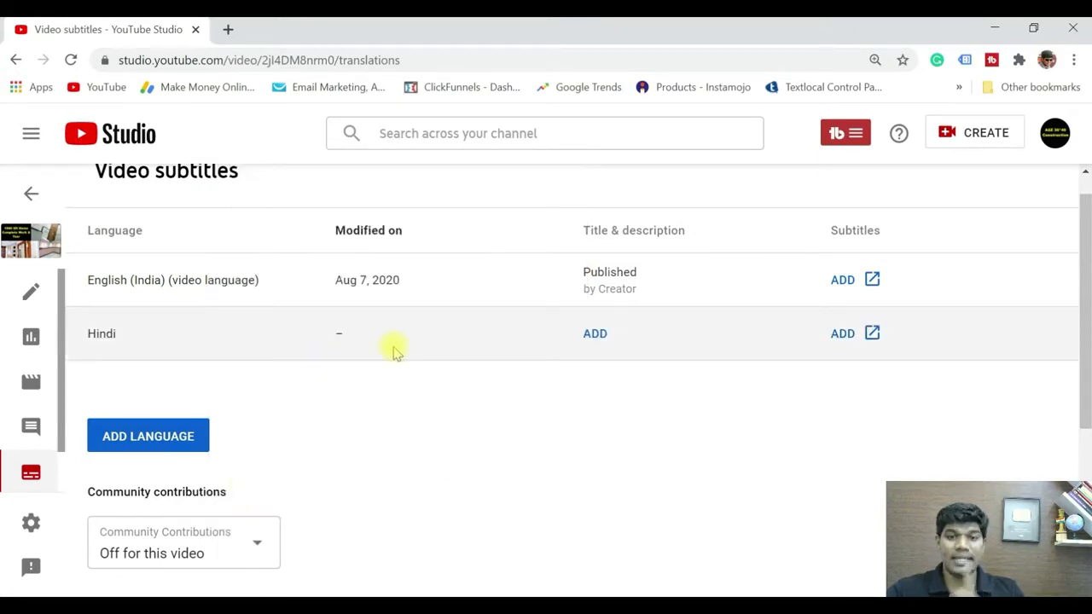
- Start adding a Hindi title and description, and copy the original English title
left_click(595, 335)
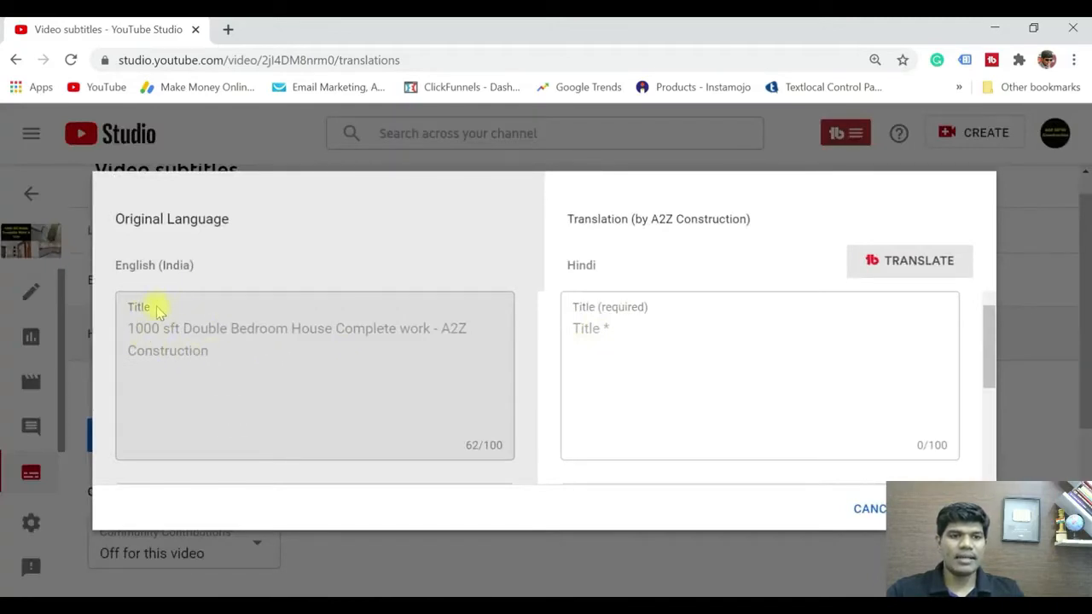
left_click_drag(196, 377, 134, 334)
key("ctrl+c")
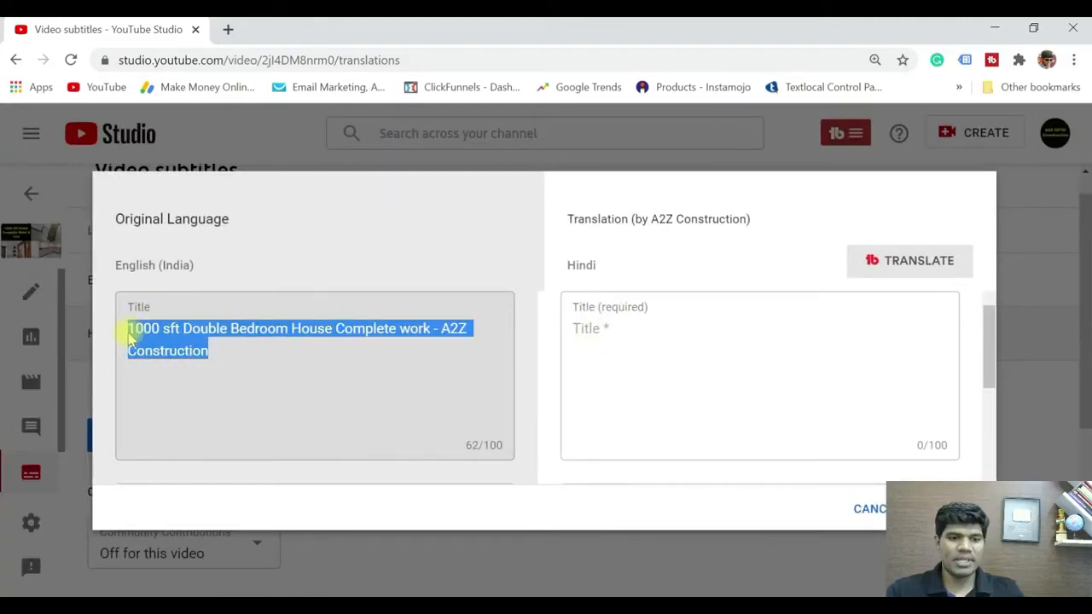
- Search Google for "translate" in a new tab and translate the copied video title into Hindi
left_click(228, 29)
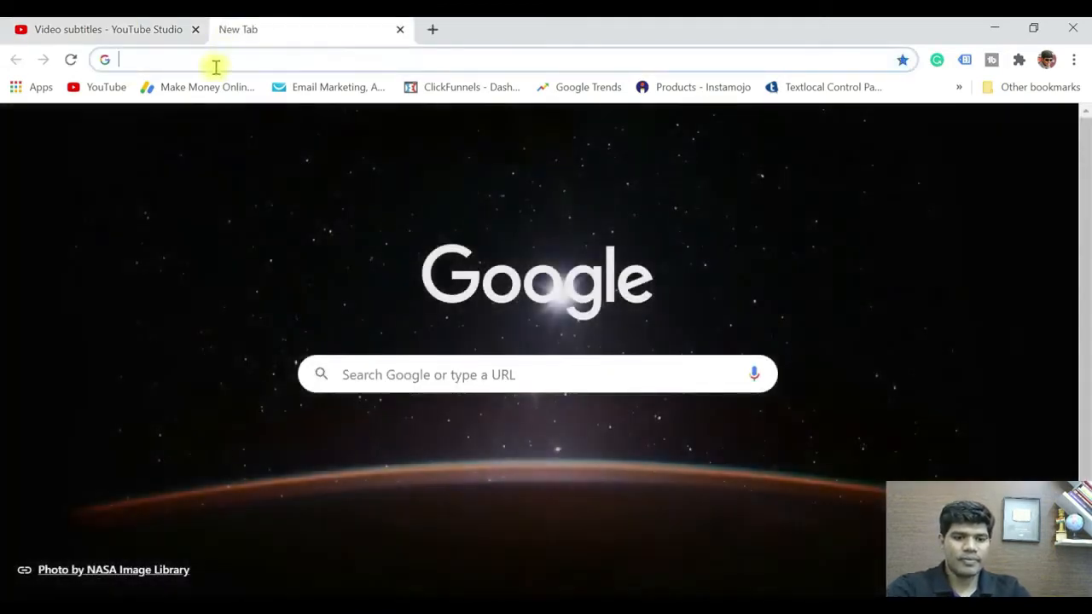
type("translate")
key("Return")
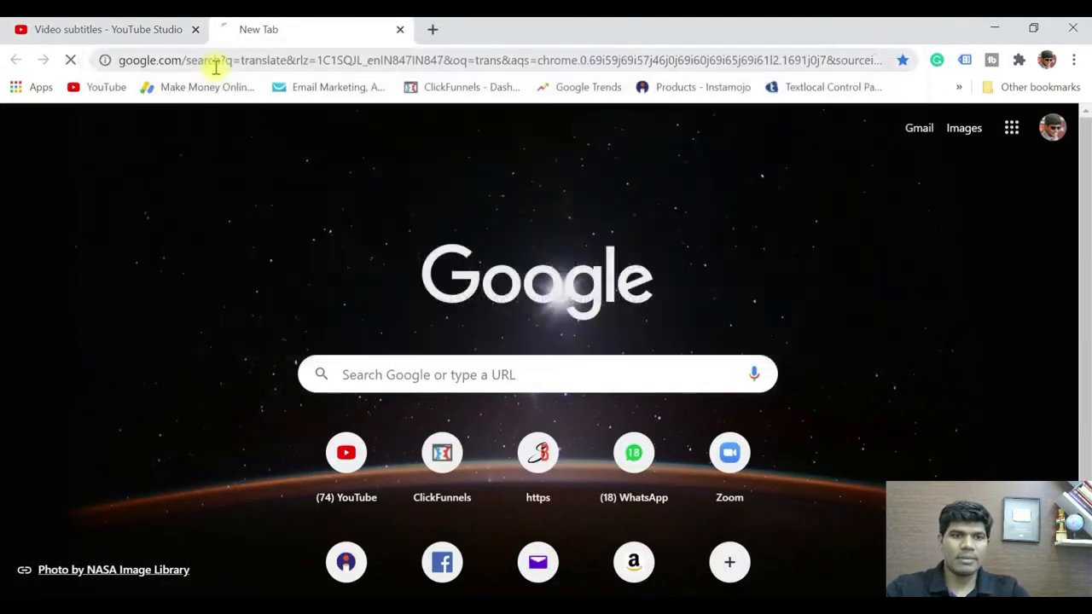
left_click(226, 305)
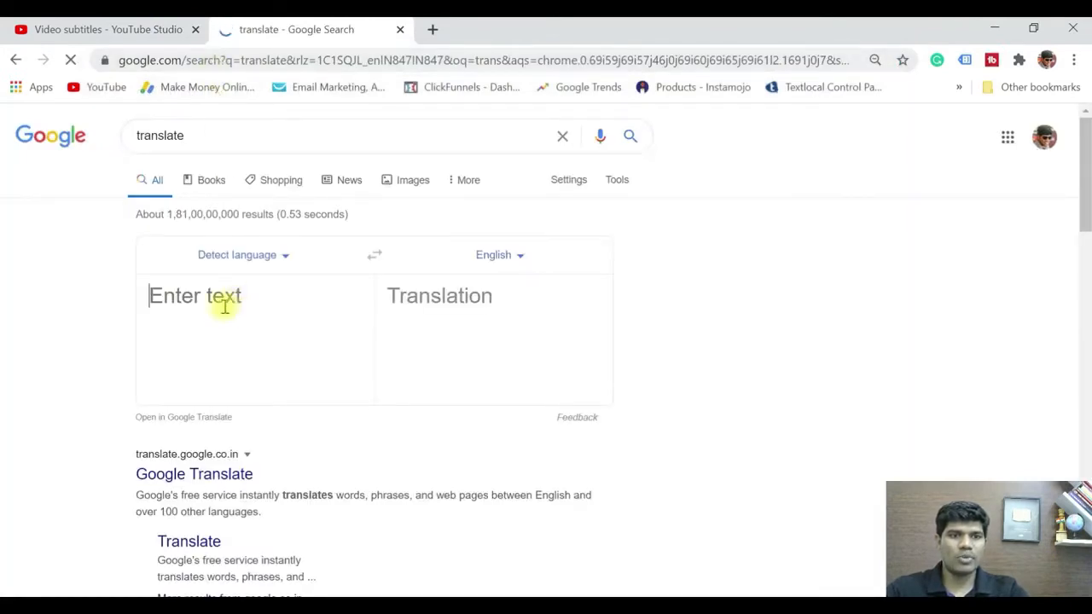
key("ctrl+v")
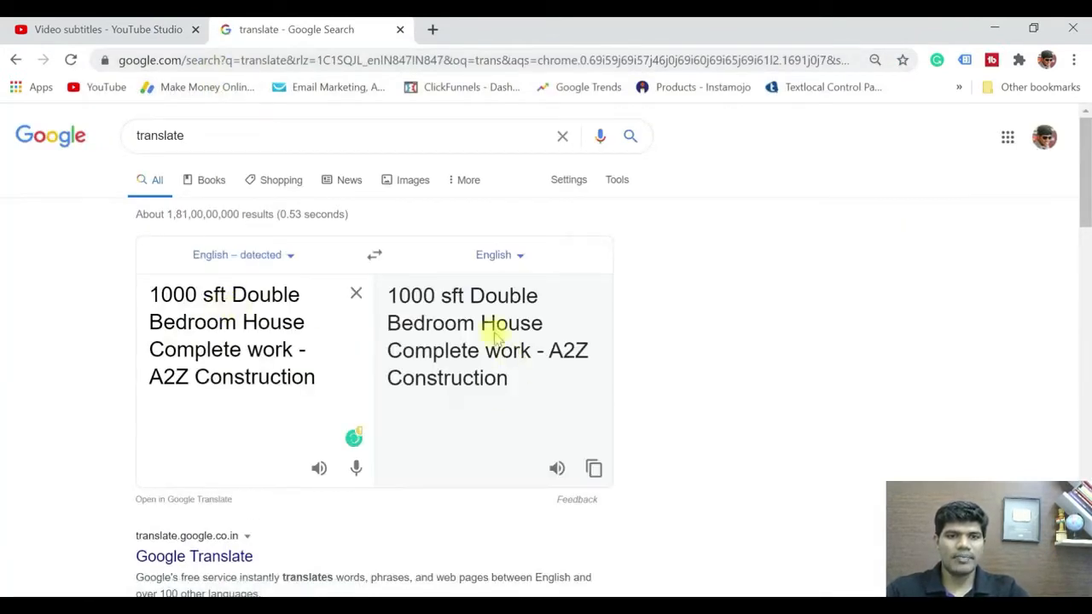
left_click(519, 256)
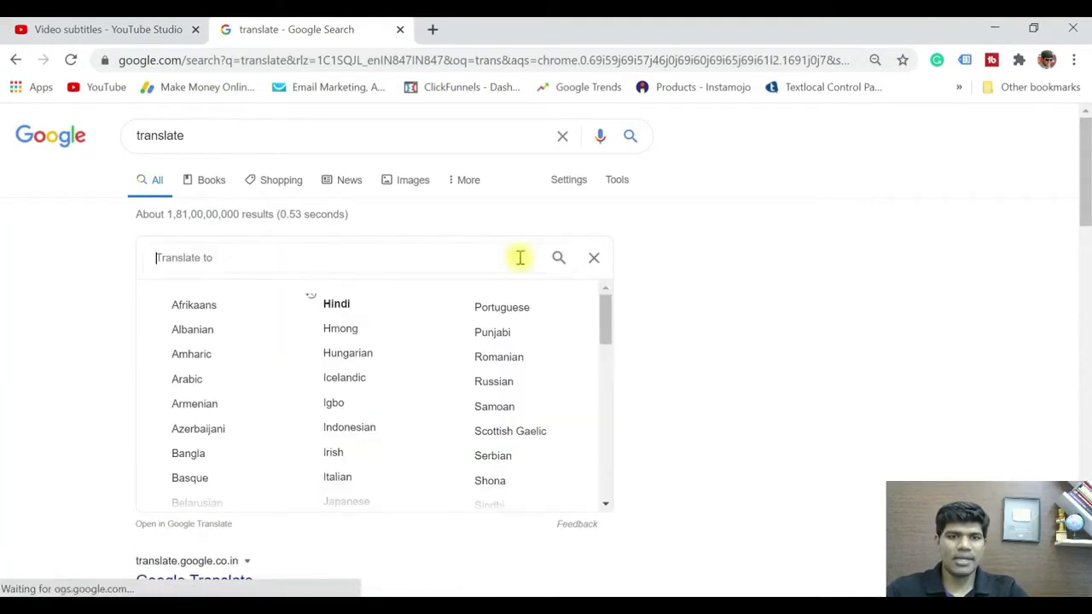
left_click(338, 305)
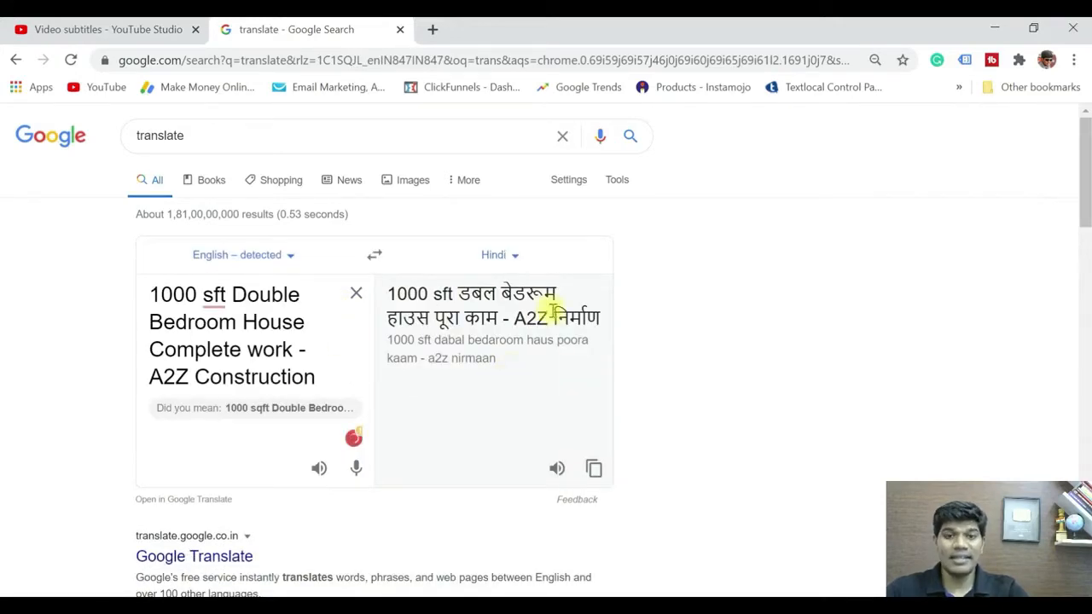
- Copy the Hindi translation of the title and paste it as the video's Hindi title in YouTube Studio
triple_click(605, 317)
key("ctrl+c")
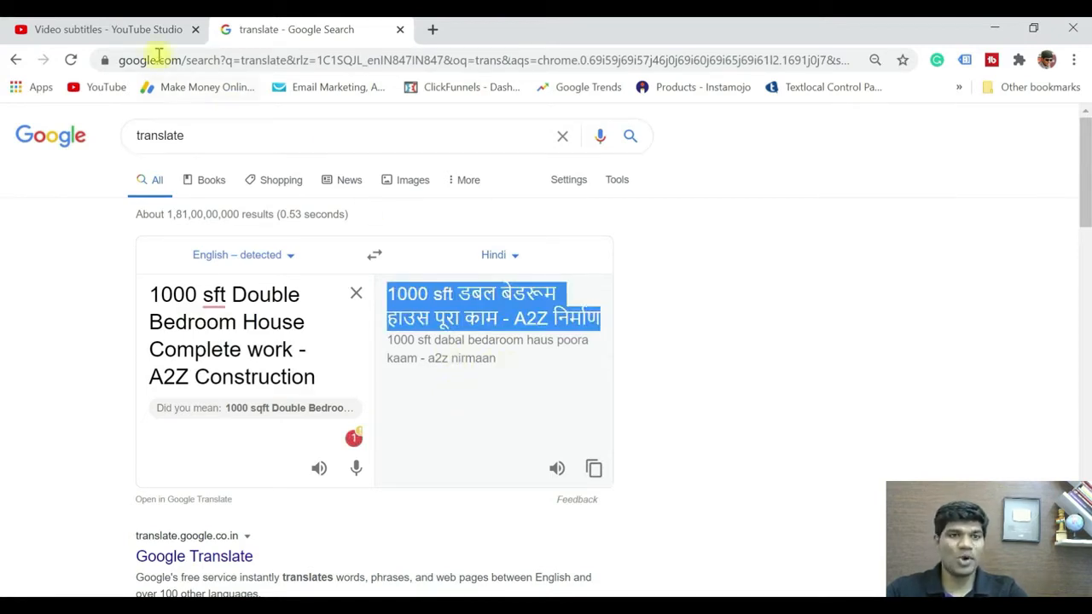
left_click(141, 29)
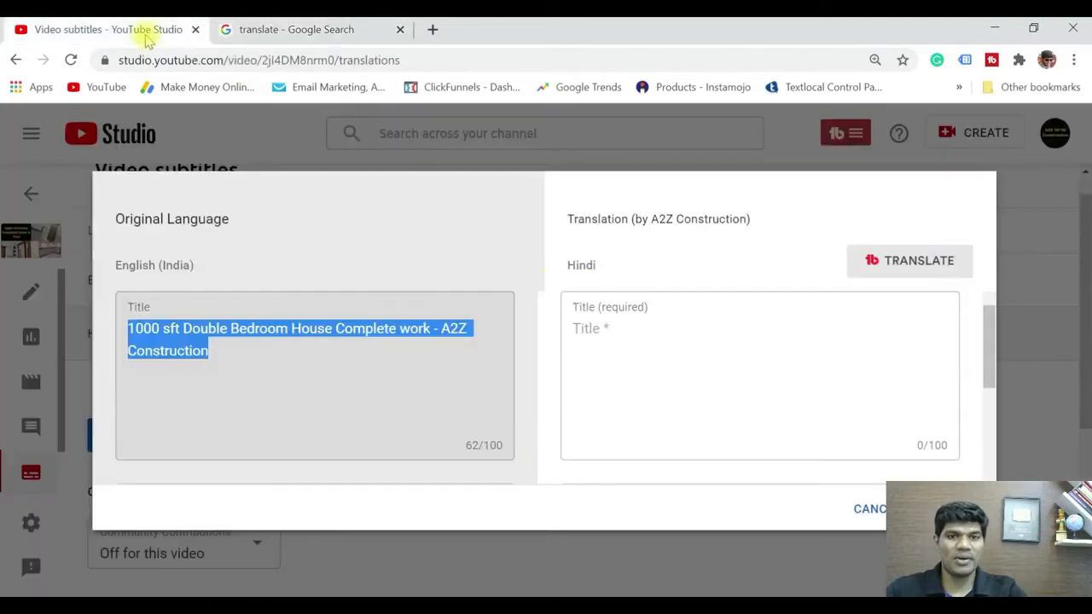
left_click(608, 332)
key("ctrl+v")
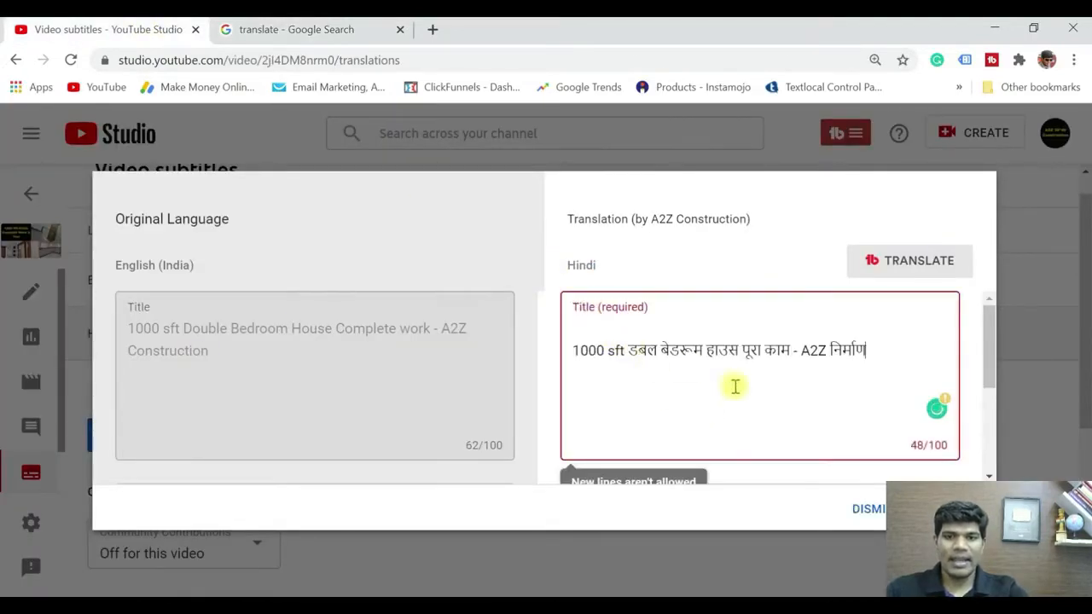
- Replace the last word of the Hindi title with "Construction" and remove the blank line before the title
left_click_drag(865, 352, 834, 352)
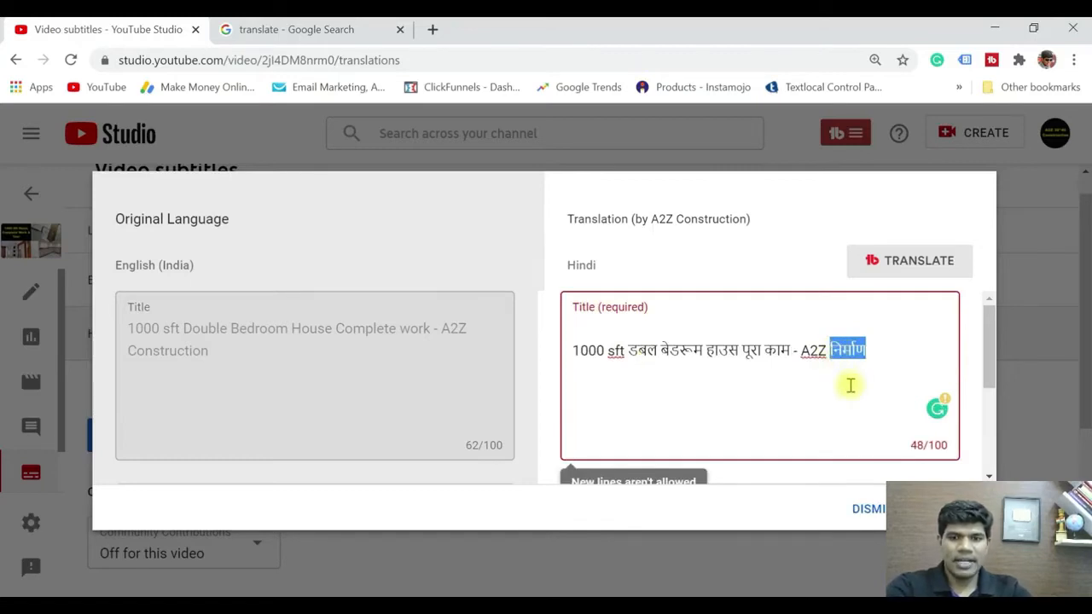
type("Constructi")
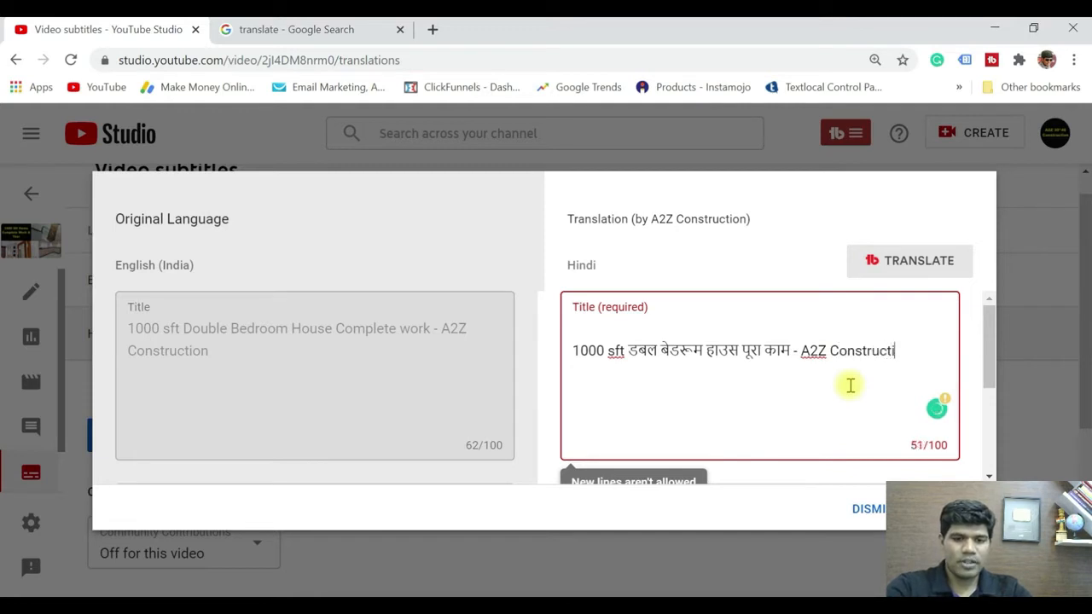
type("on")
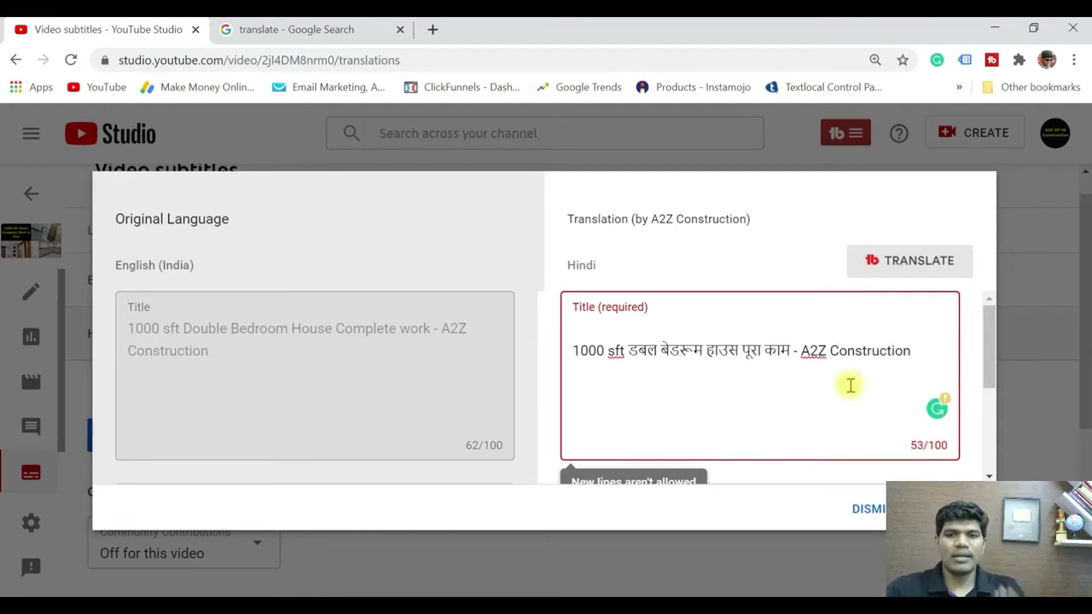
left_click(576, 349)
key("BackSpace")
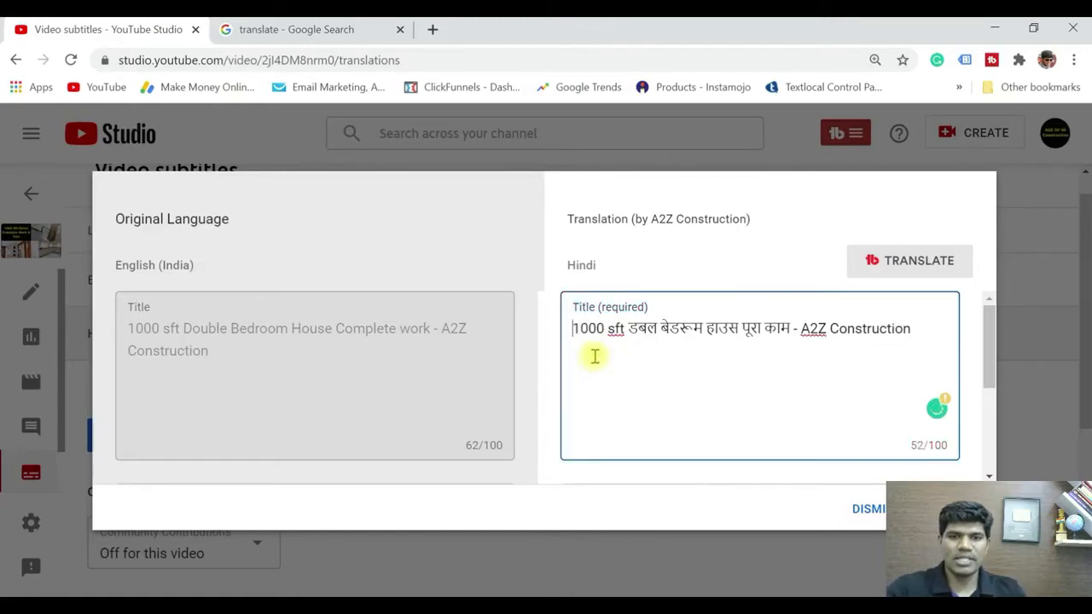
- Copy the opening paragraph of the English description and translate it into Hindi with Google's translator, replacing the earlier text
left_click(989, 341)
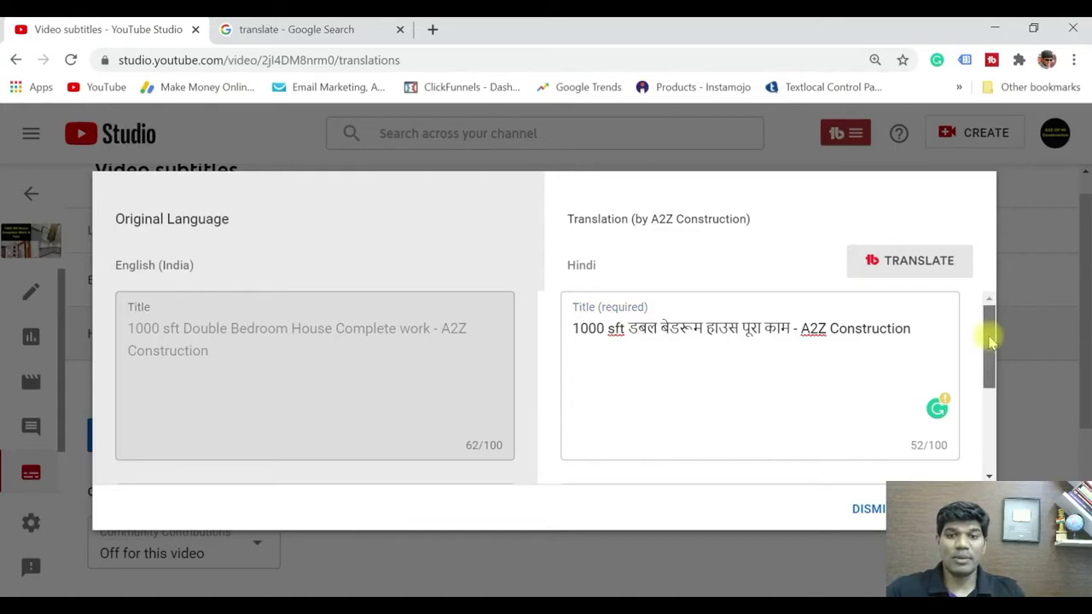
left_click_drag(990, 341, 995, 415)
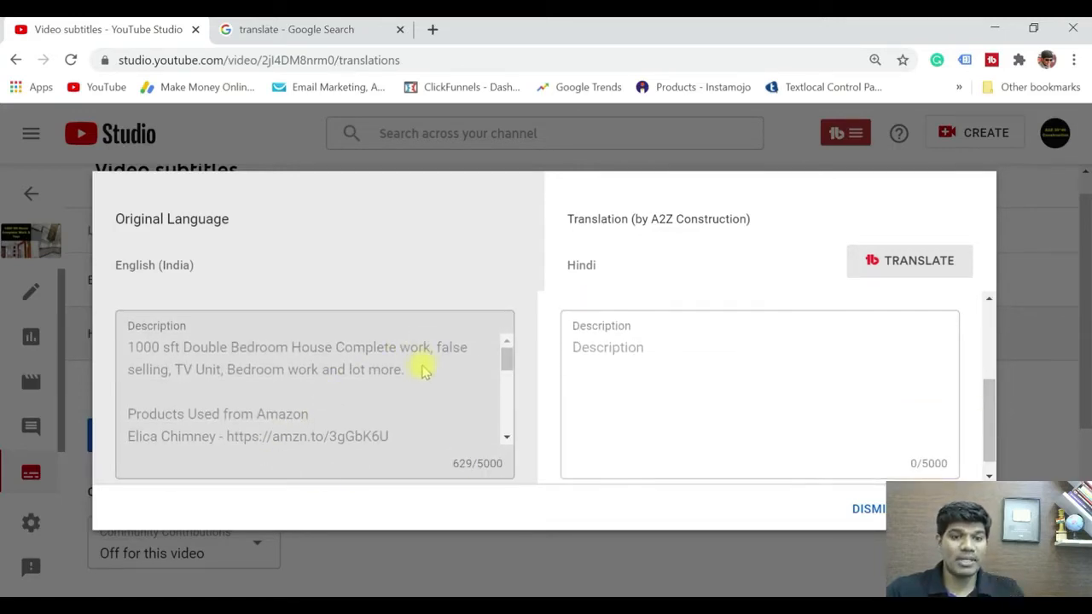
left_click_drag(418, 376, 132, 358)
key("ctrl+c")
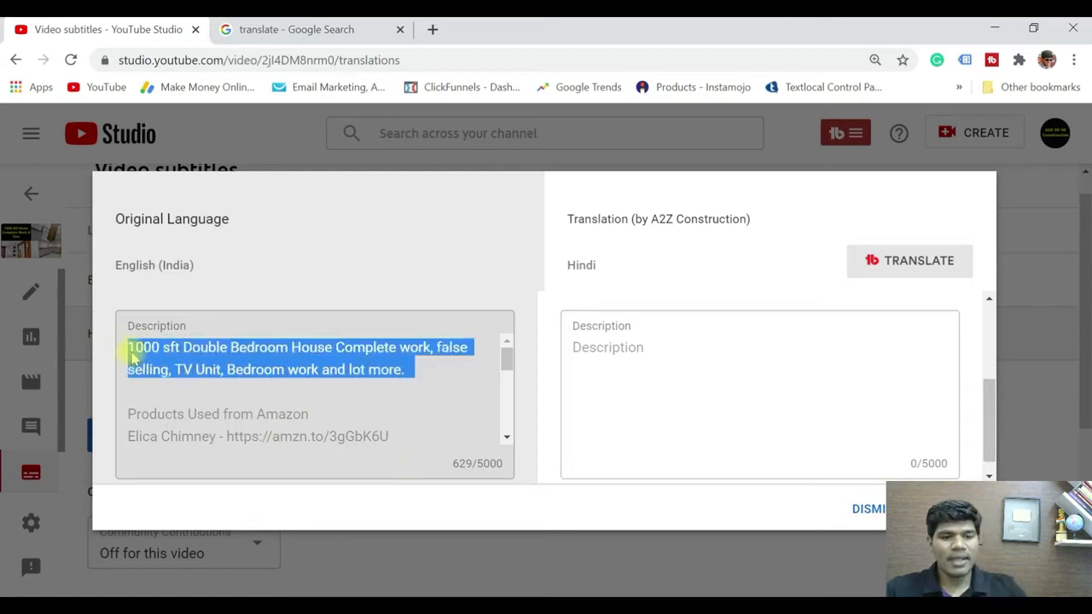
left_click(281, 29)
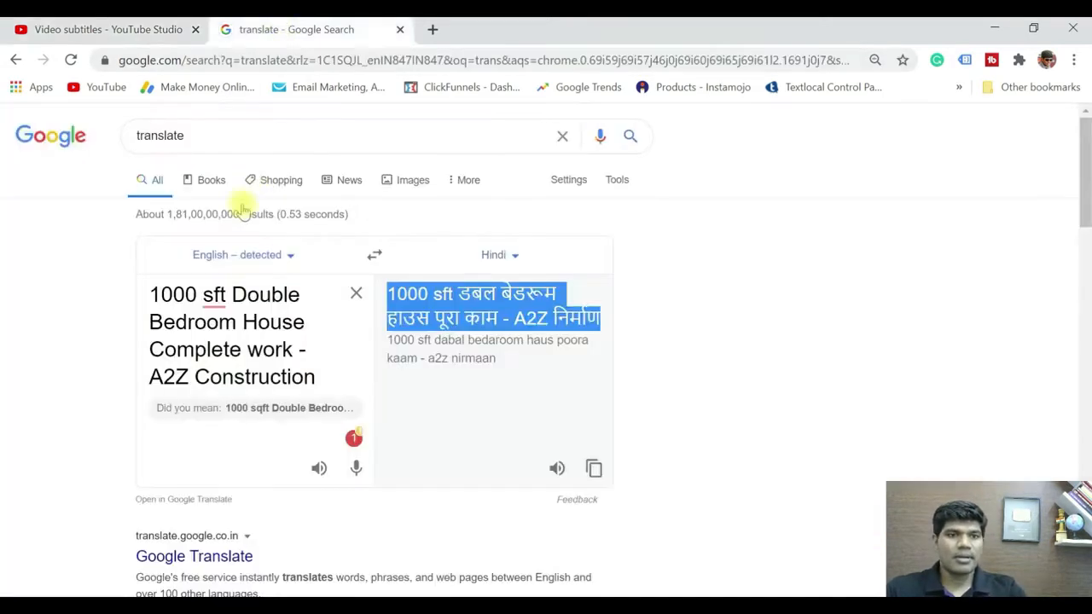
left_click(356, 293)
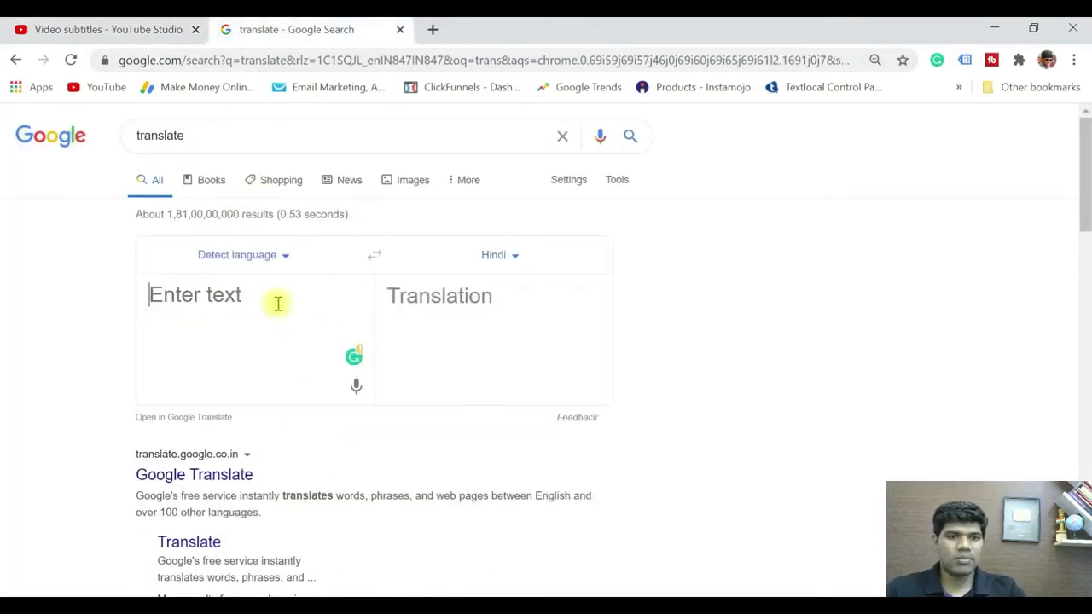
key("ctrl+v")
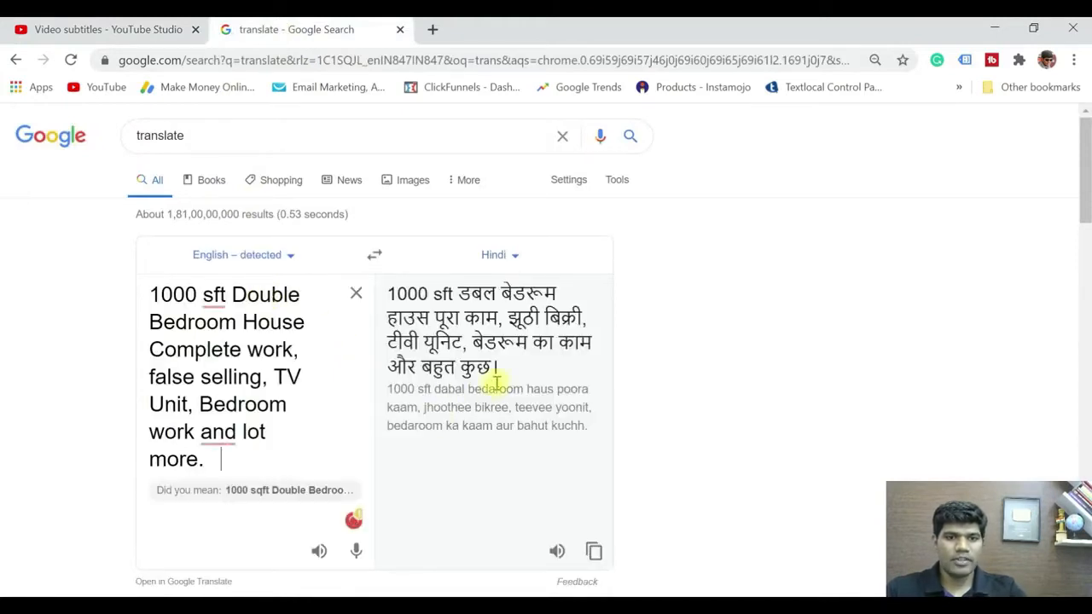
- Copy the Hindi translation of the opening paragraph into the video's Hindi description in YouTube Studio and remove the blank line before it
left_click_drag(492, 364, 383, 299)
key("ctrl+c")
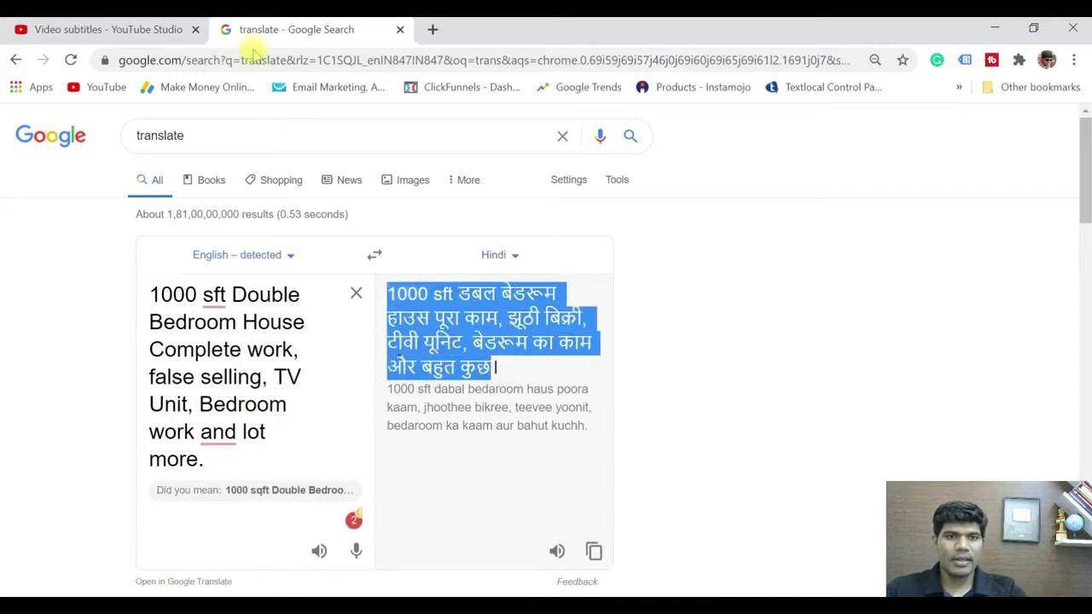
left_click(97, 31)
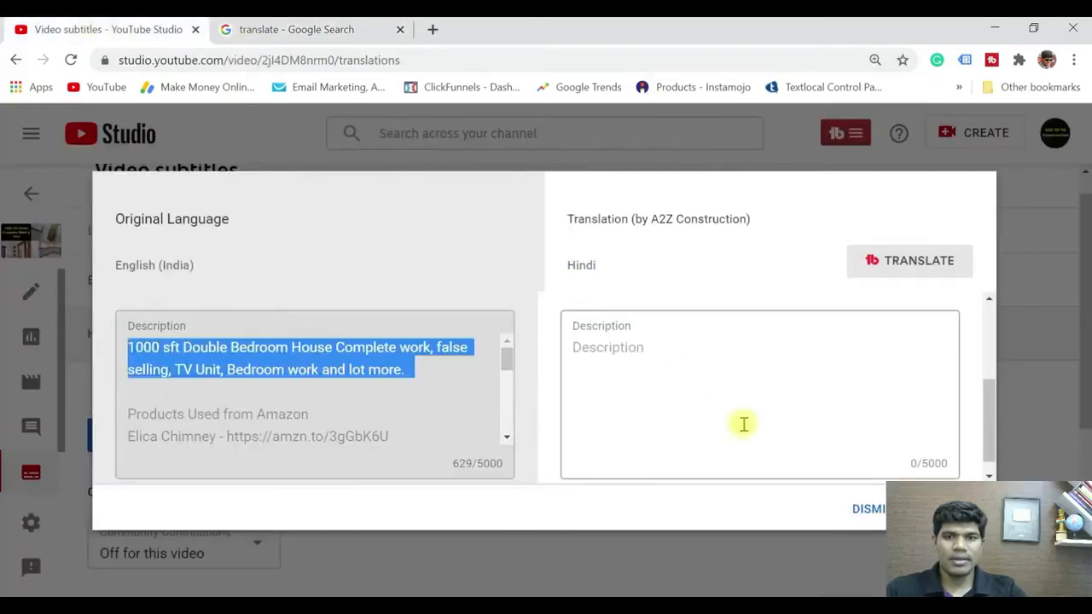
left_click(626, 348)
key("ctrl+v")
left_click(588, 349)
key("Delete")
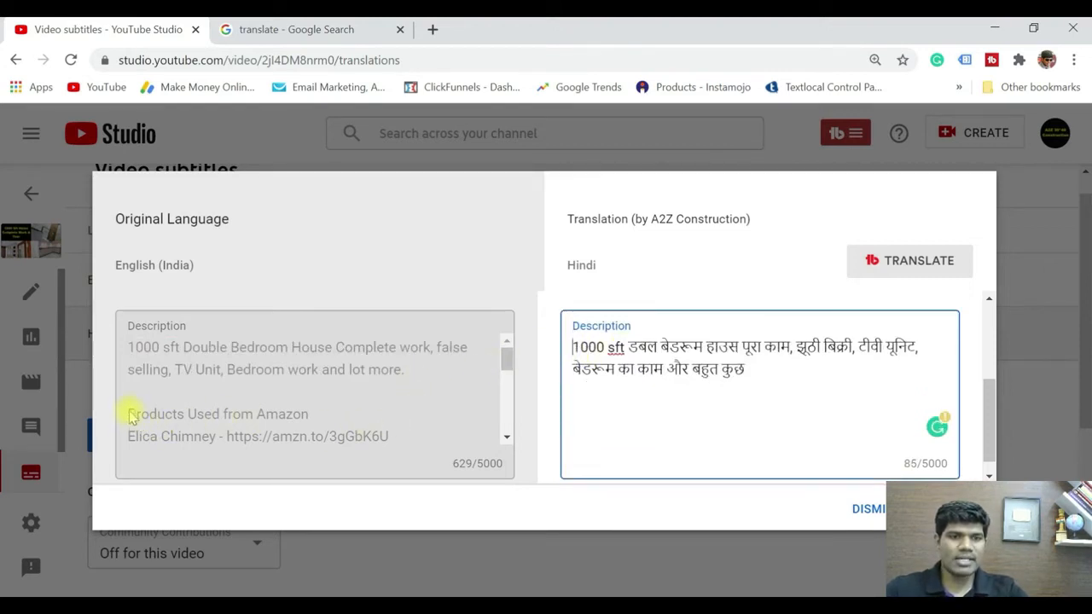
- Copy the English description from "Products Used from Amazon" through the closing hashtags, add it below the Hindi paragraph, and publish the translation
left_click_drag(128, 415, 246, 426)
left_click(151, 439)
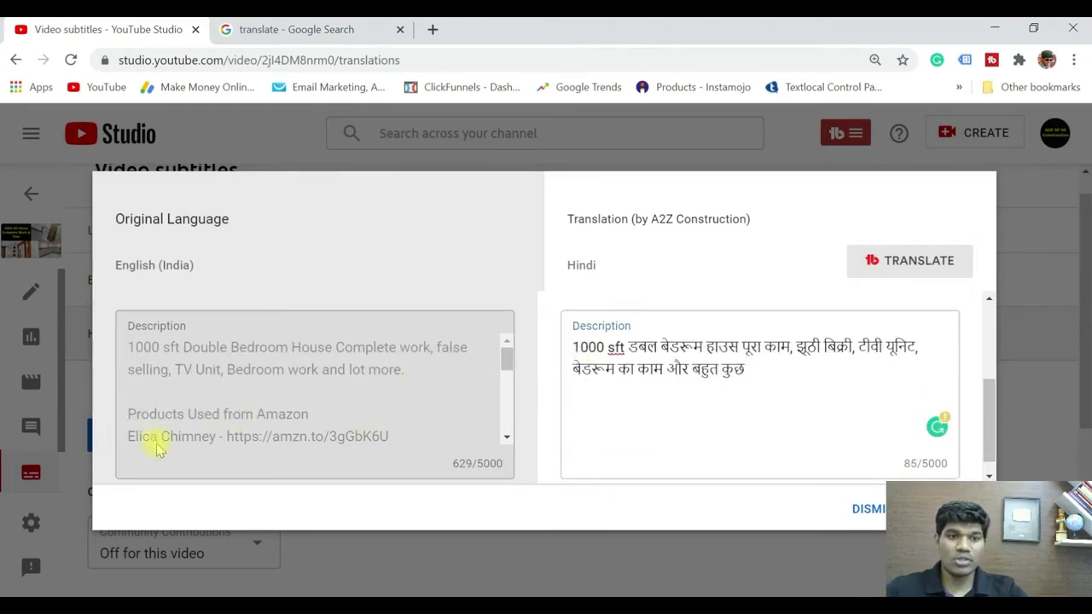
left_click_drag(130, 415, 391, 450)
key("ctrl+c")
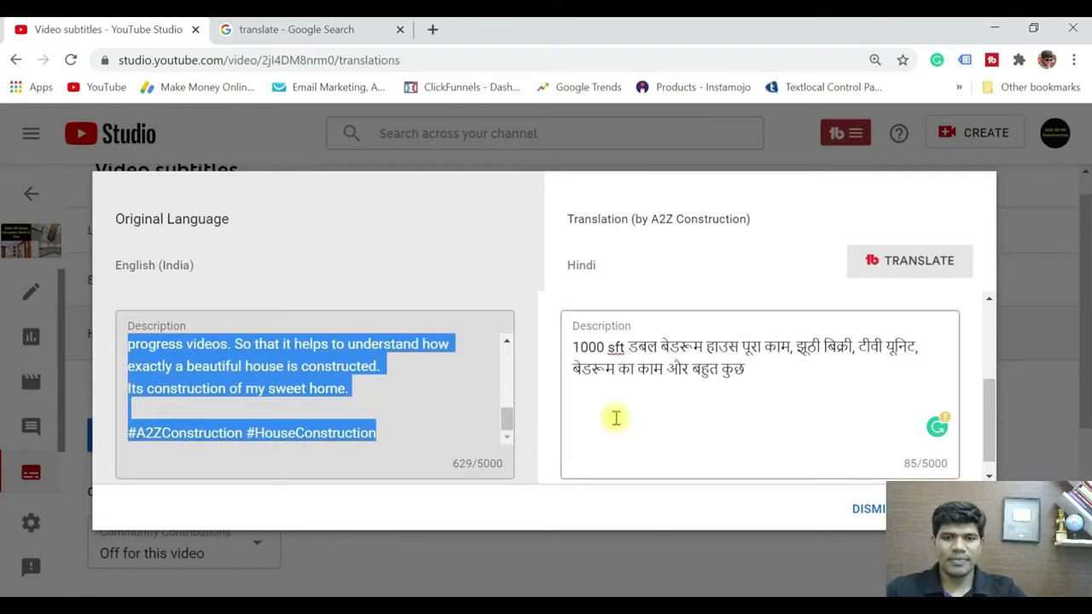
left_click(674, 394)
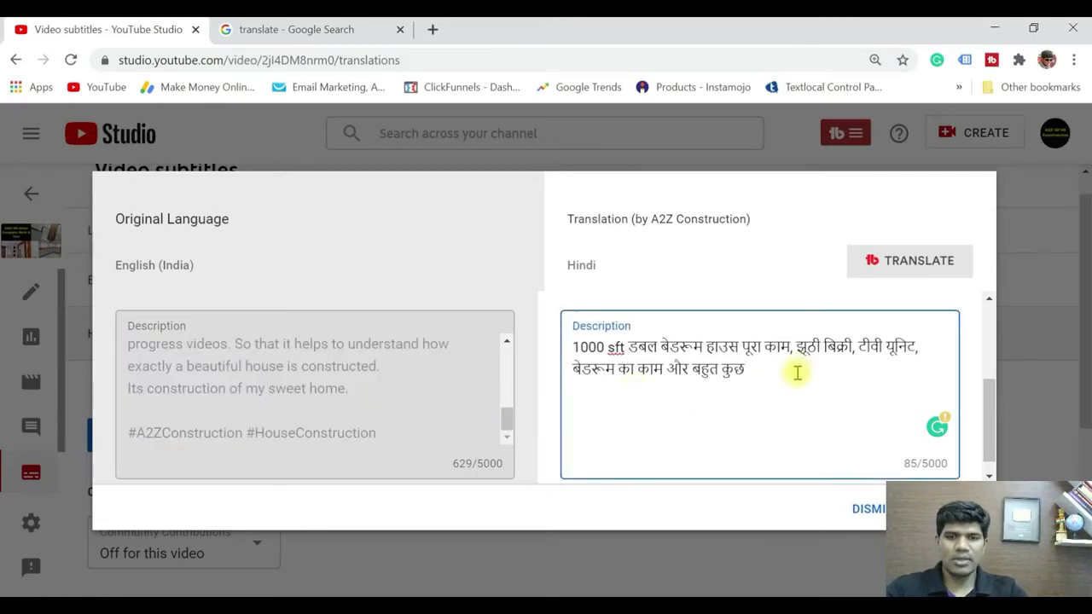
key("ctrl+a")
key("ctrl+v")
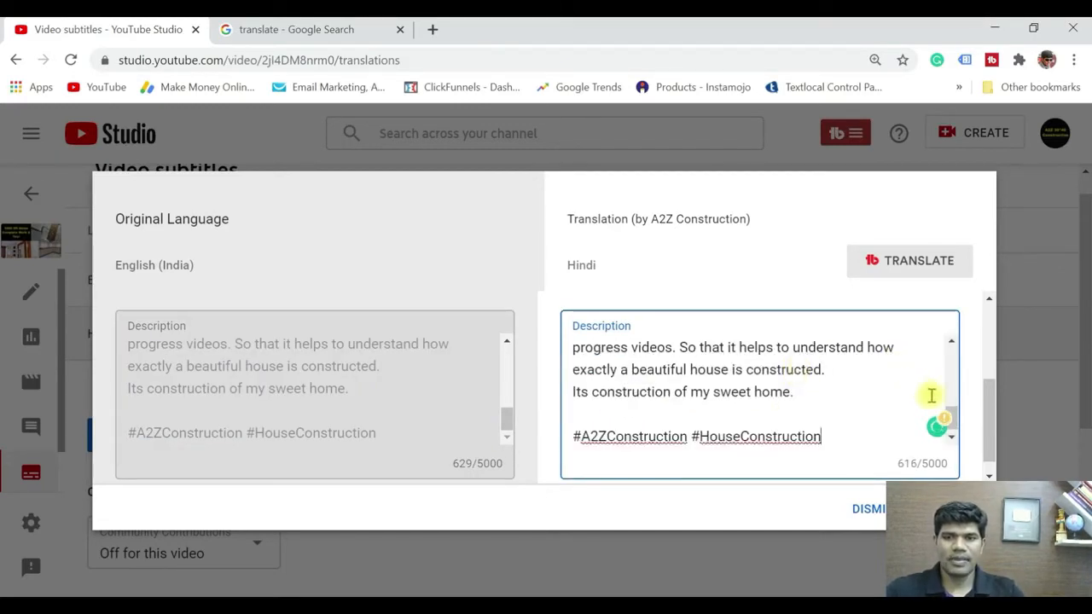
left_click_drag(955, 418, 948, 332)
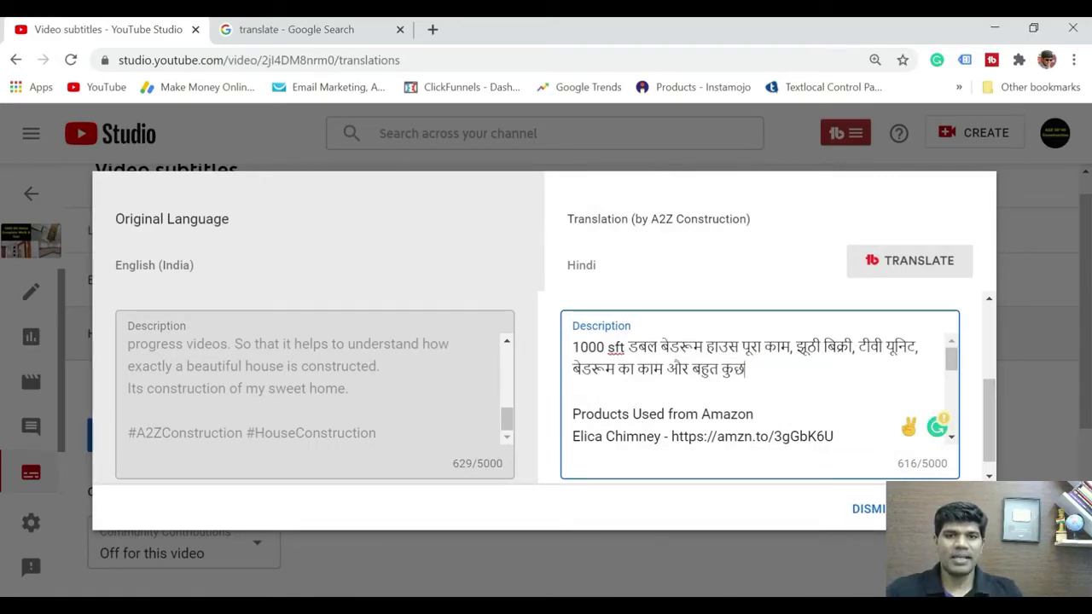
left_click(947, 509)
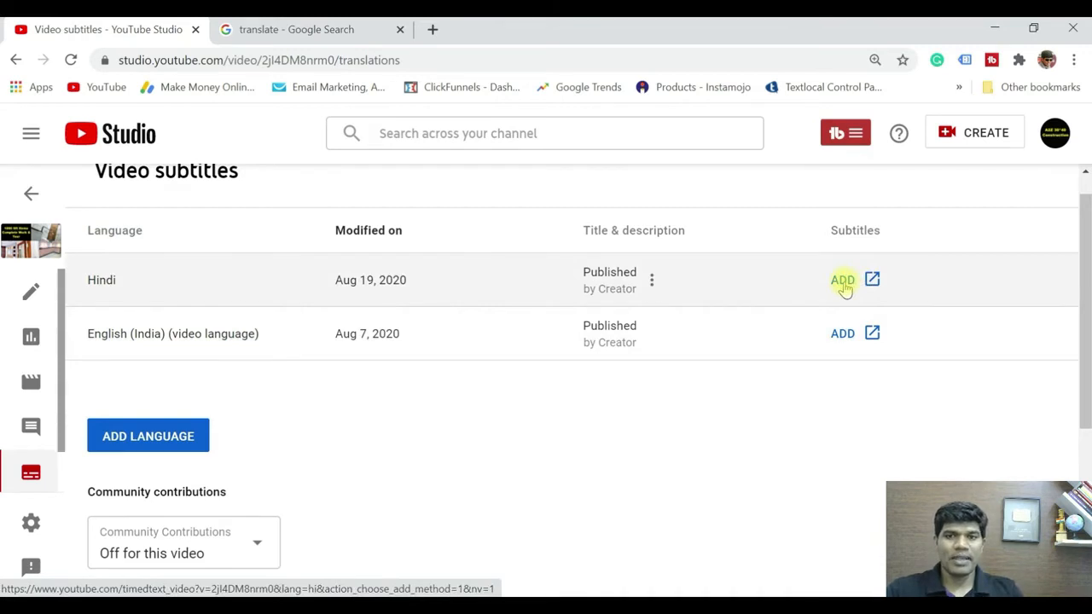
- Start adding Hindi subtitles to the video by creating new subtitles or CC
left_click(843, 281)
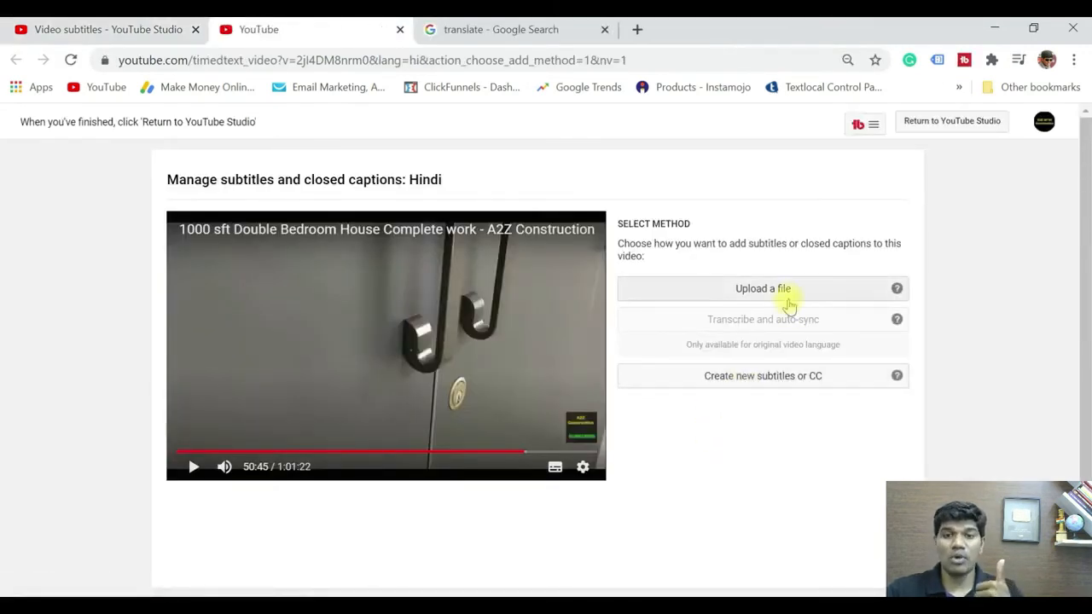
left_click(757, 385)
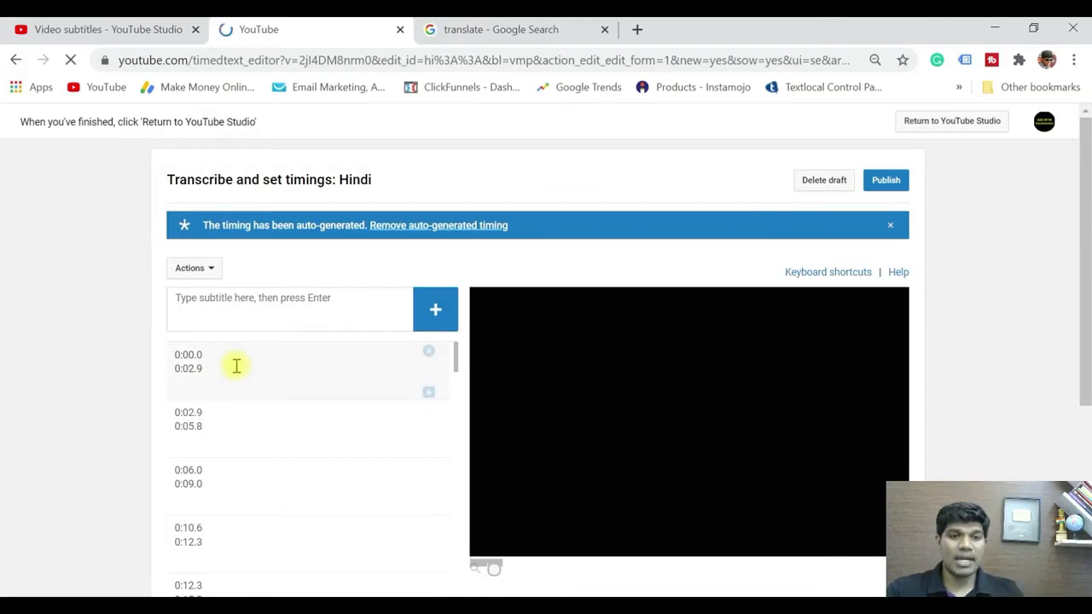
left_click(207, 298)
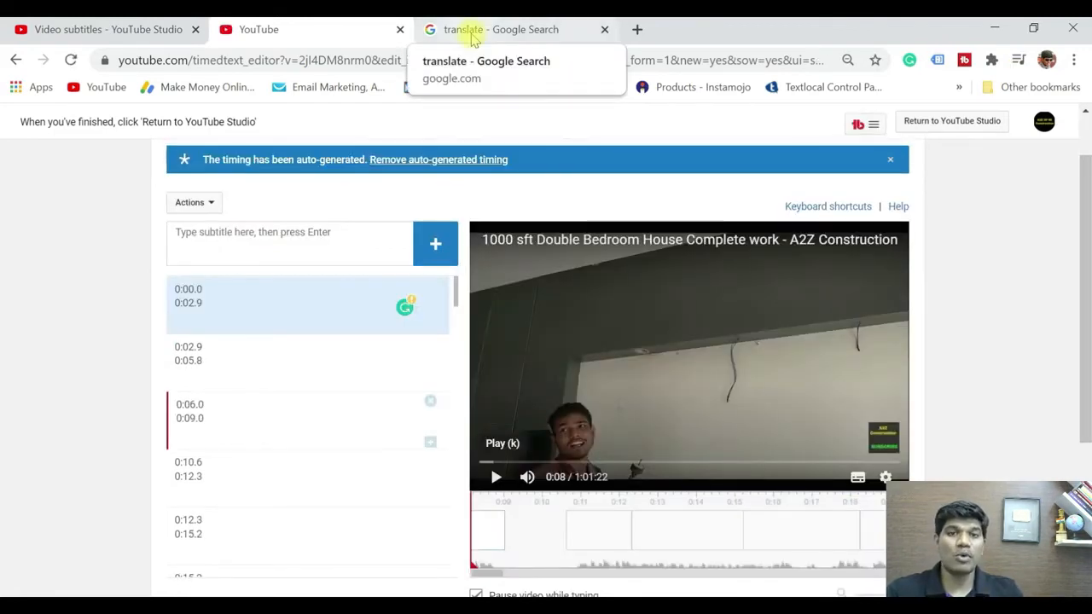
- Translate "In this video, I am going to show you the complete details of the double bedroom house" into Hindi with Google's translator and copy it
left_click(473, 34)
triple_click(251, 320)
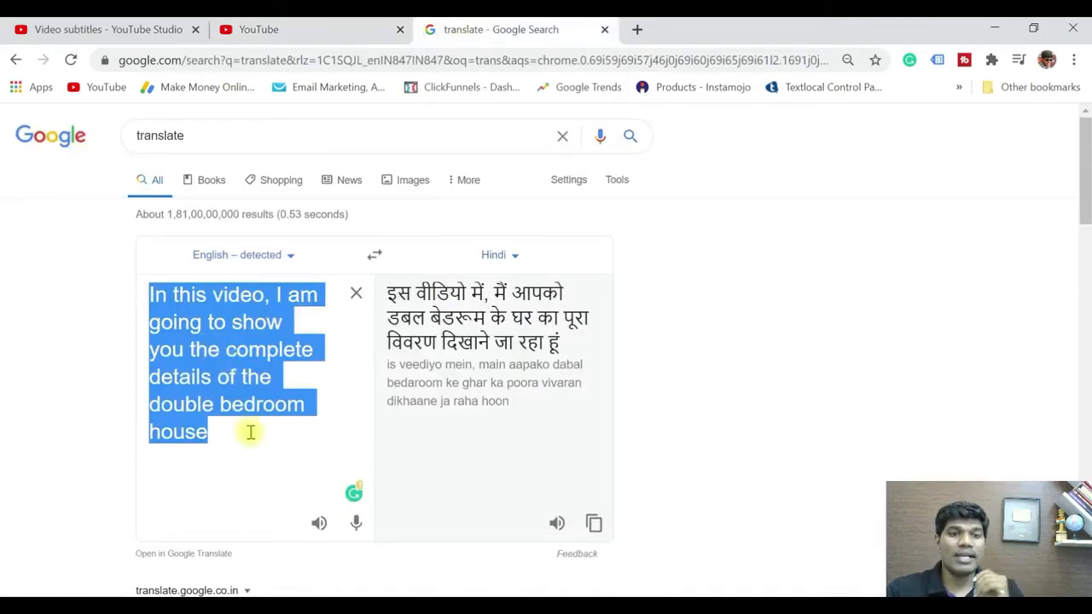
left_click_drag(384, 293, 566, 348)
key("ctrl+c")
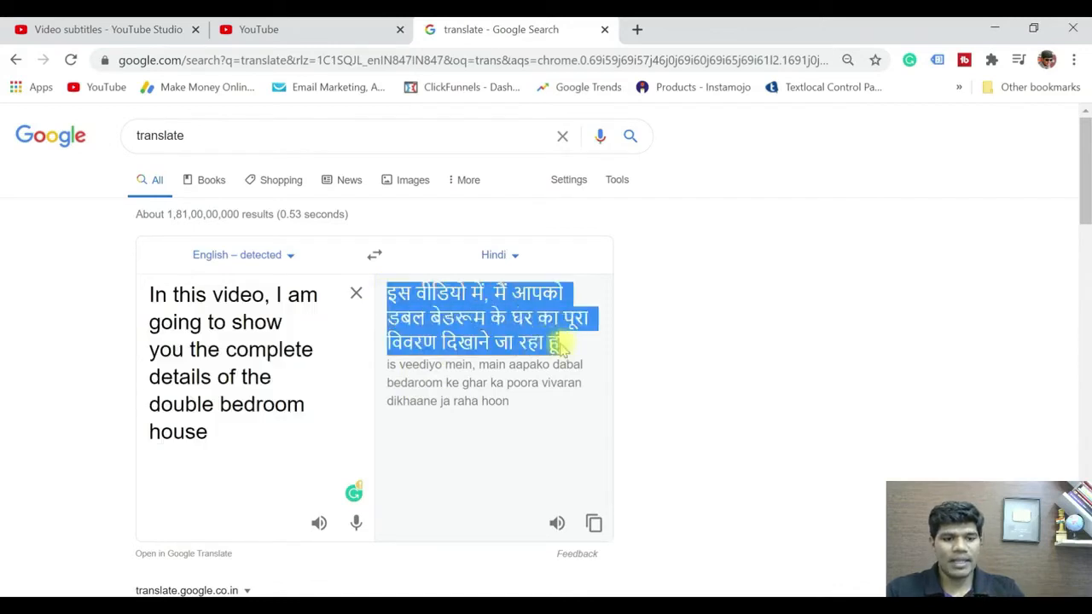
- Paste the copied Hindi sentence into the YouTube subtitle editor and add it as a new subtitle
left_click(146, 29)
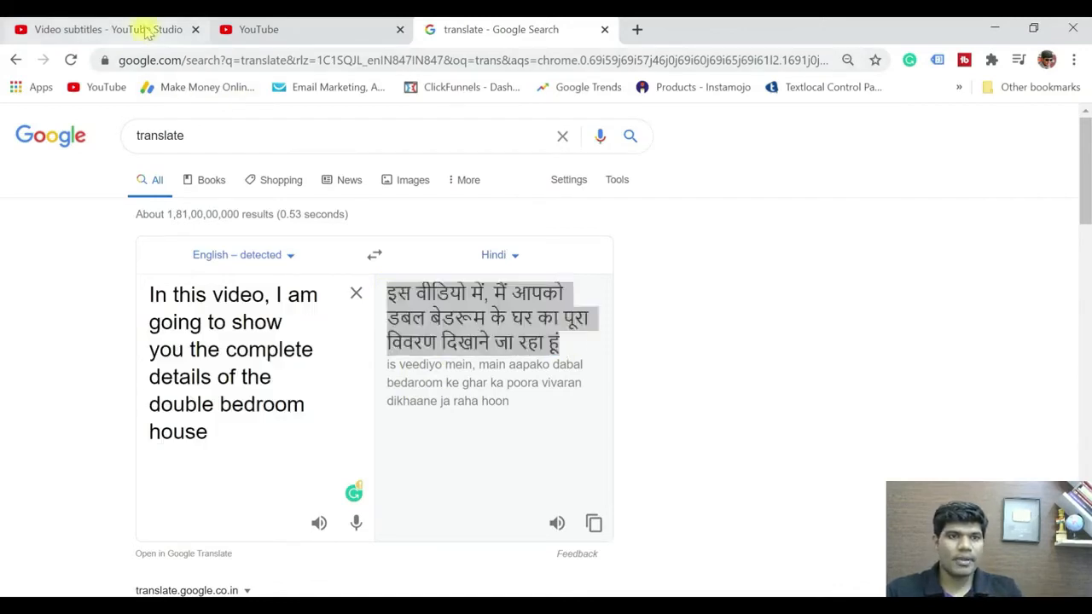
left_click(346, 30)
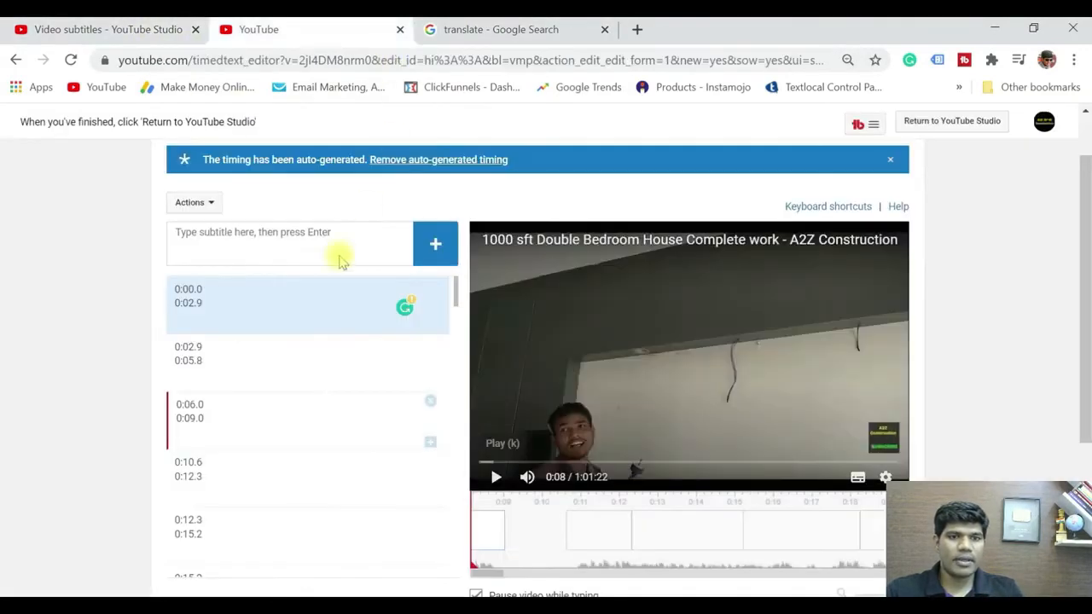
left_click(242, 237)
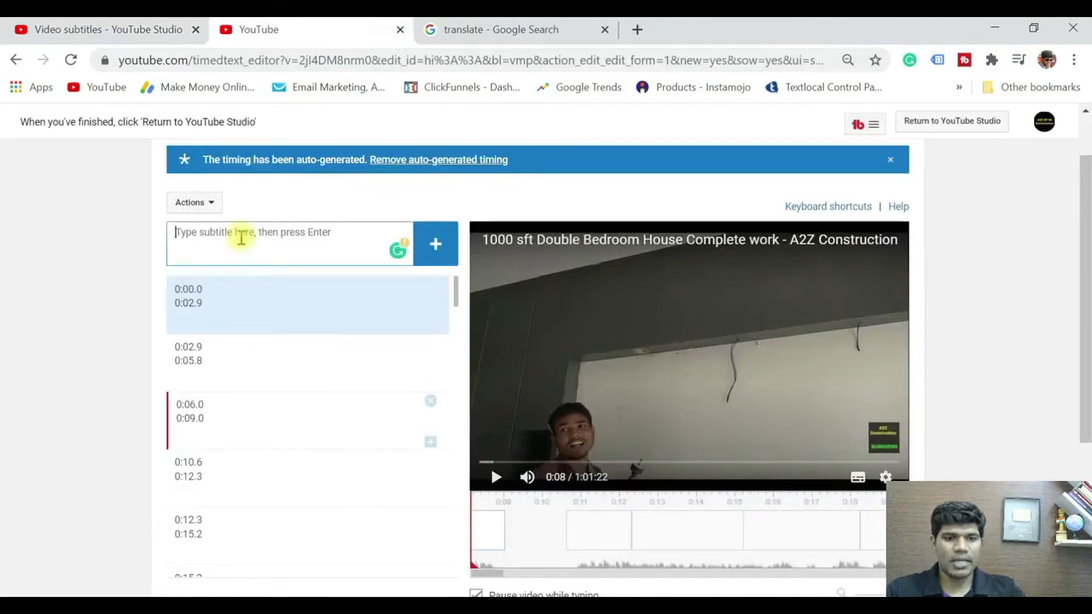
key("ctrl+v")
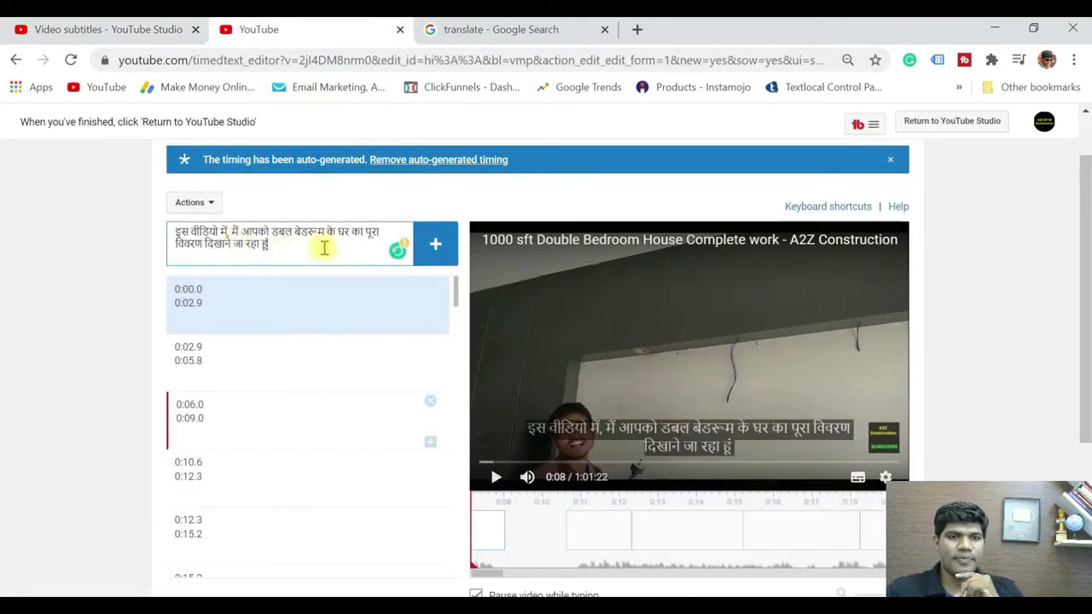
left_click(436, 249)
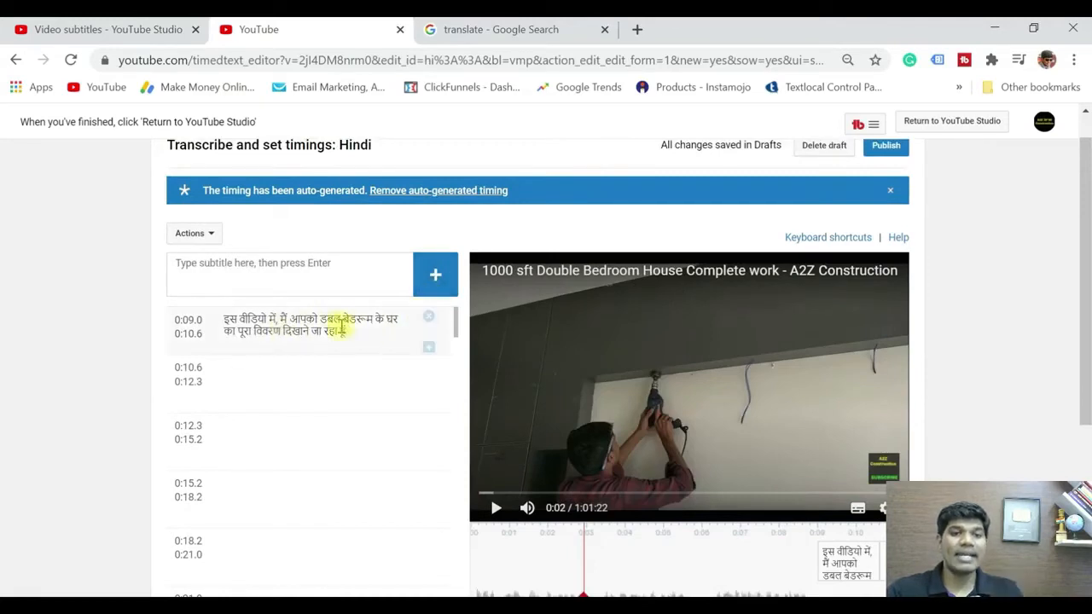
- Open the empty subtitle at 0:10.6 for editing, publish the Hindi subtitles, and pause the preview video
left_click(259, 389)
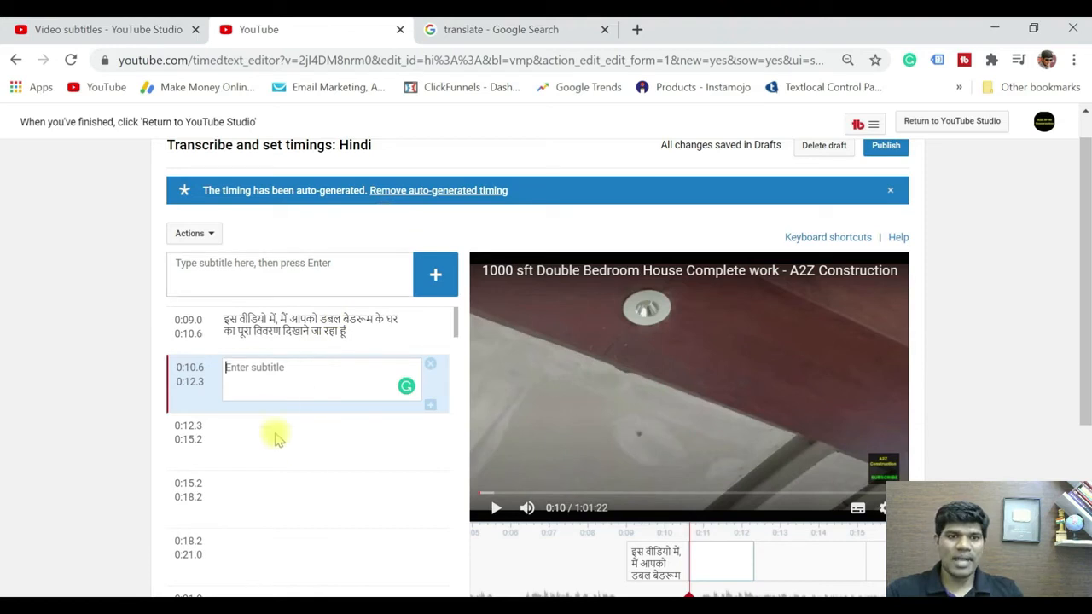
scroll(1087, 333, "up", 1)
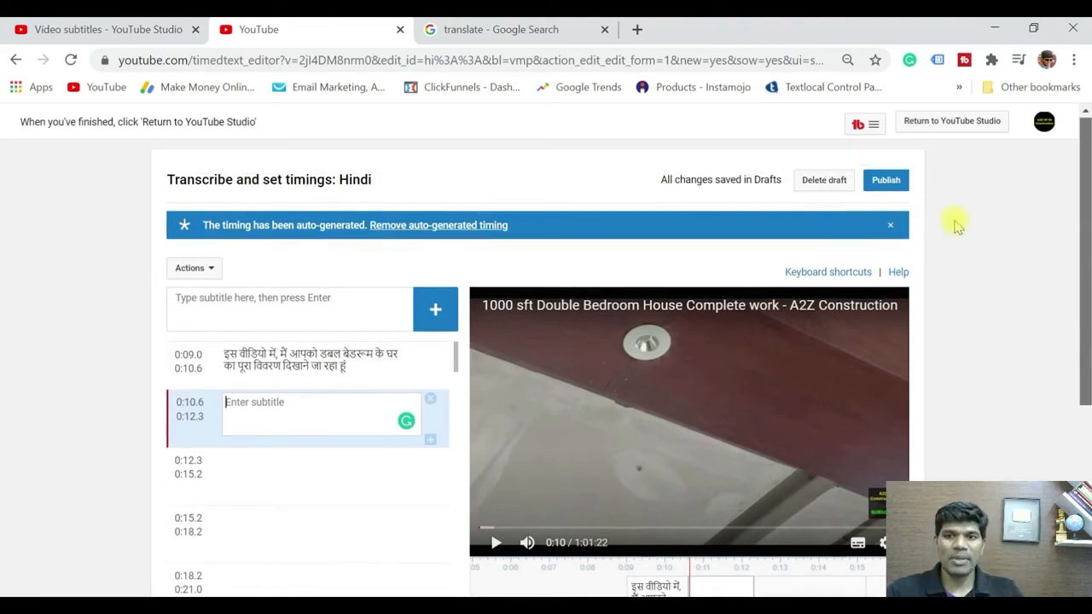
left_click(892, 181)
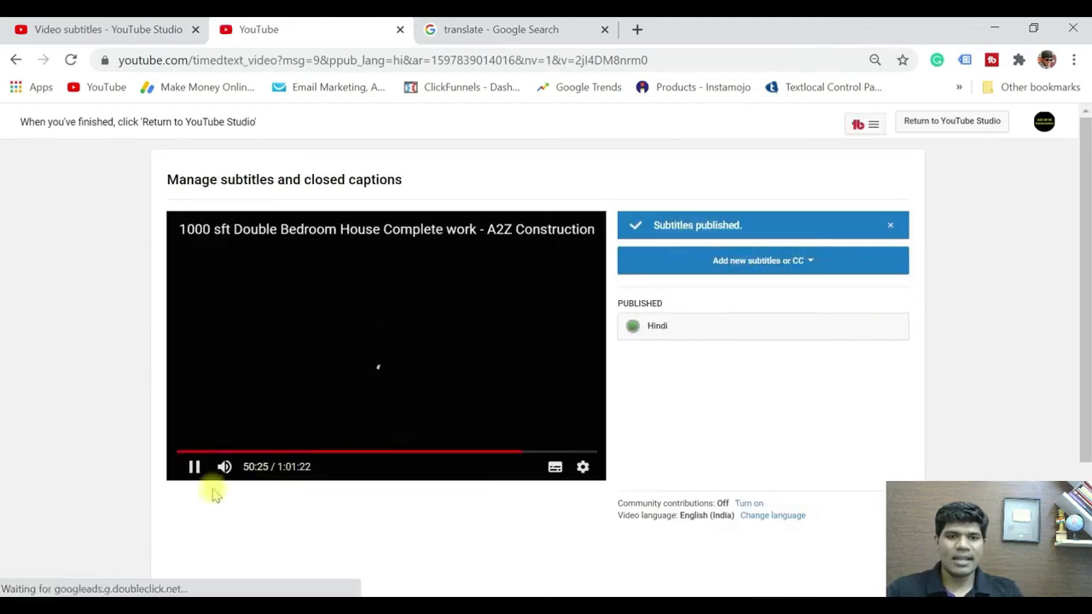
left_click(195, 469)
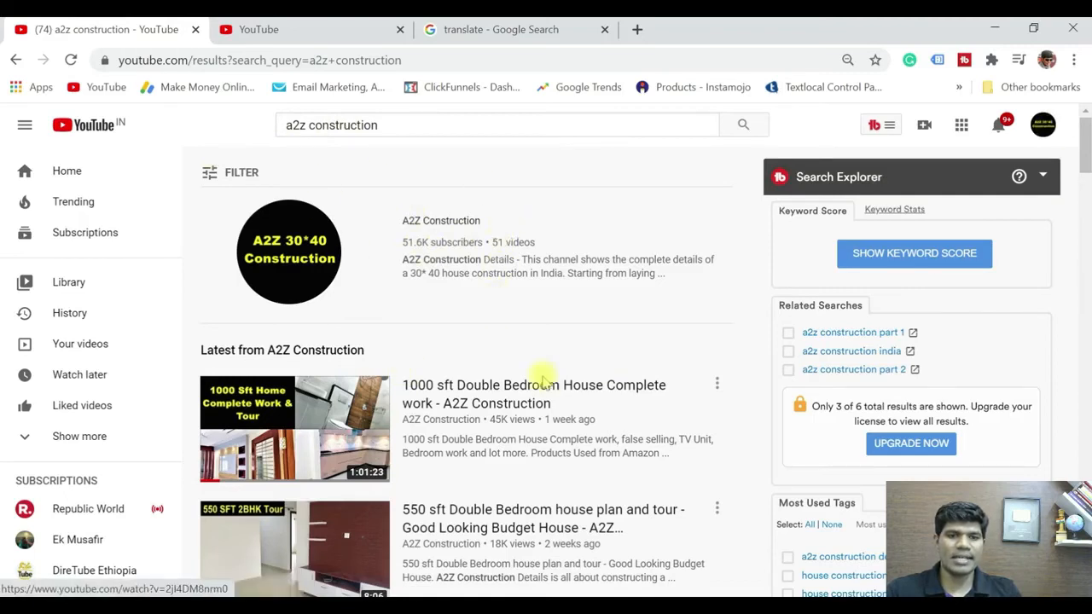
- Open "1000 sft Double Bedroom House Complete work - A2Z Construction" from the YouTube search results, pause it, and view its English title and description
mouse_move(284, 407)
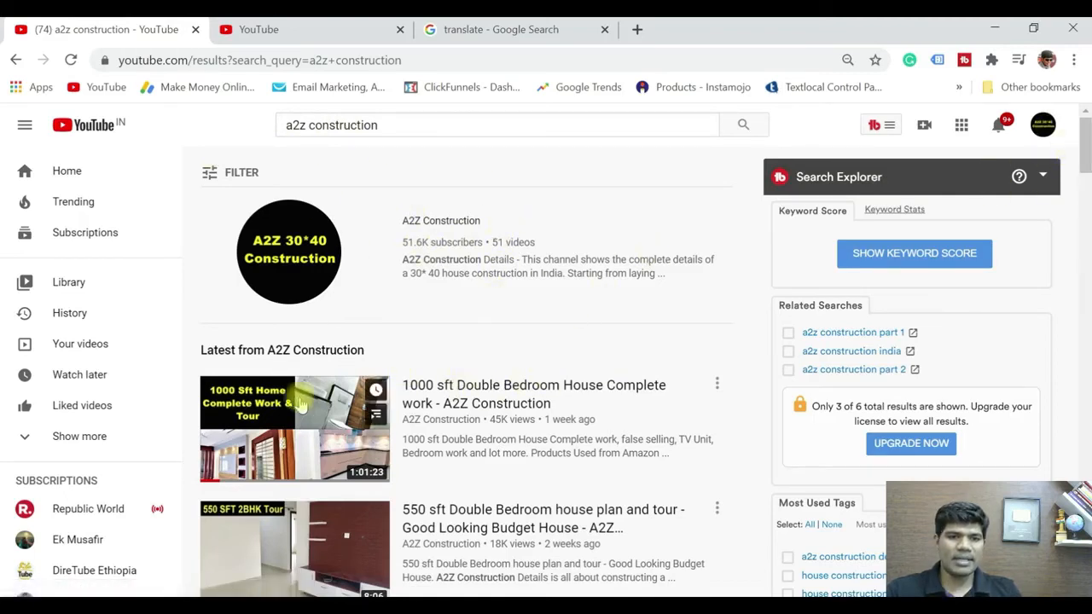
left_click(284, 407)
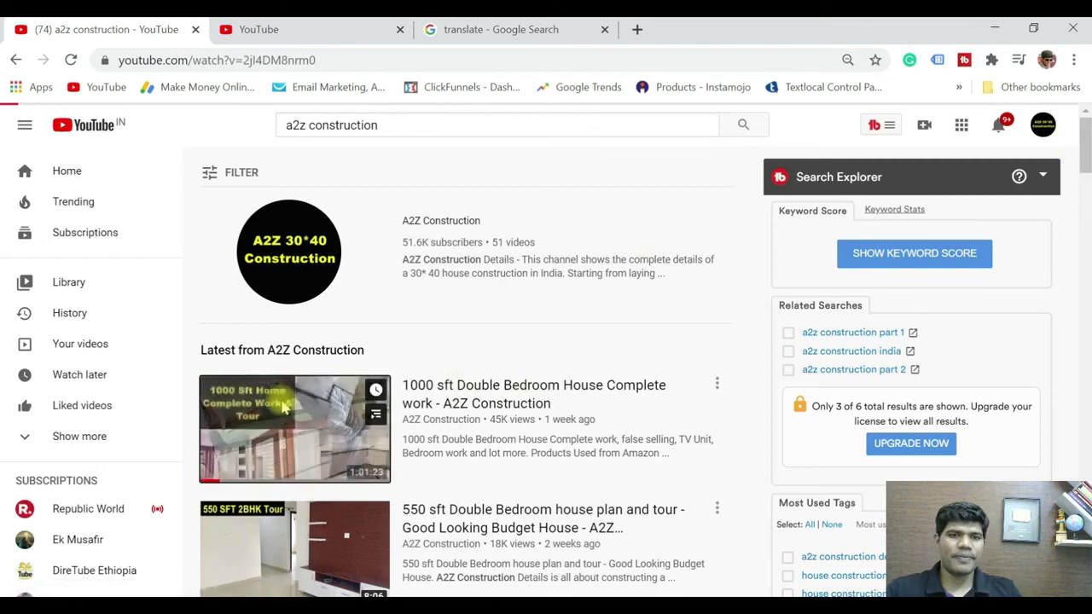
left_click(71, 522)
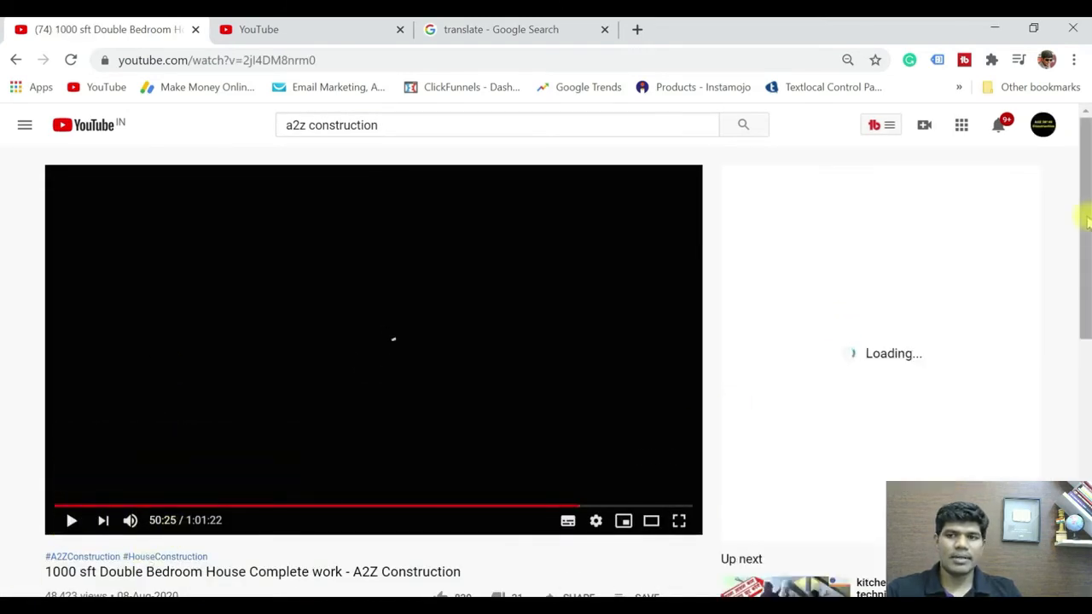
scroll(118, 488, "down", 2)
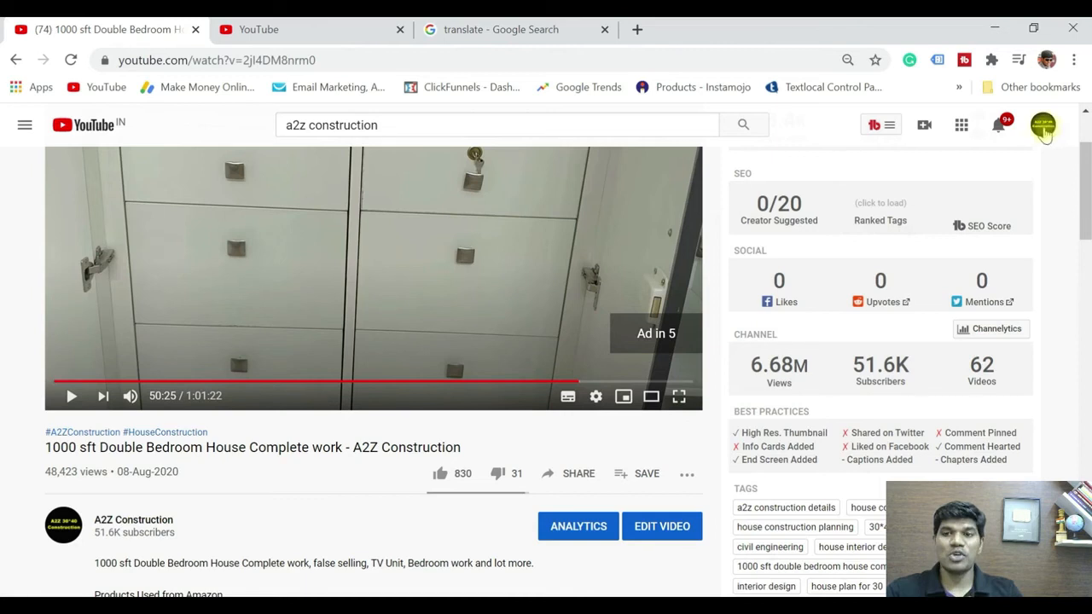
- Switch YouTube's display language to Hindi (हिन्दी) and pause the reloaded video
left_click(1043, 128)
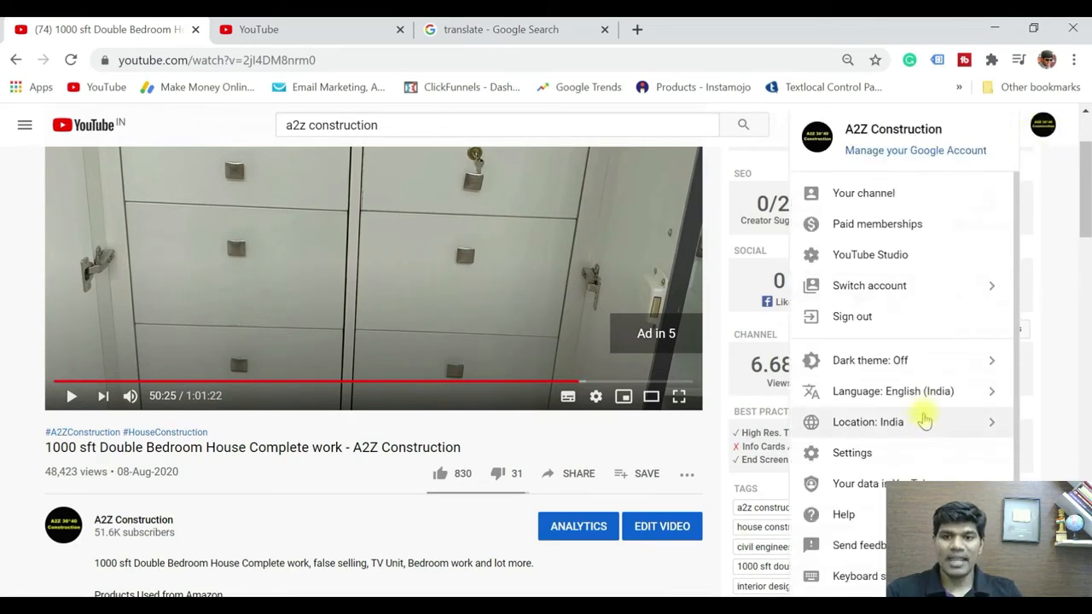
left_click(937, 407)
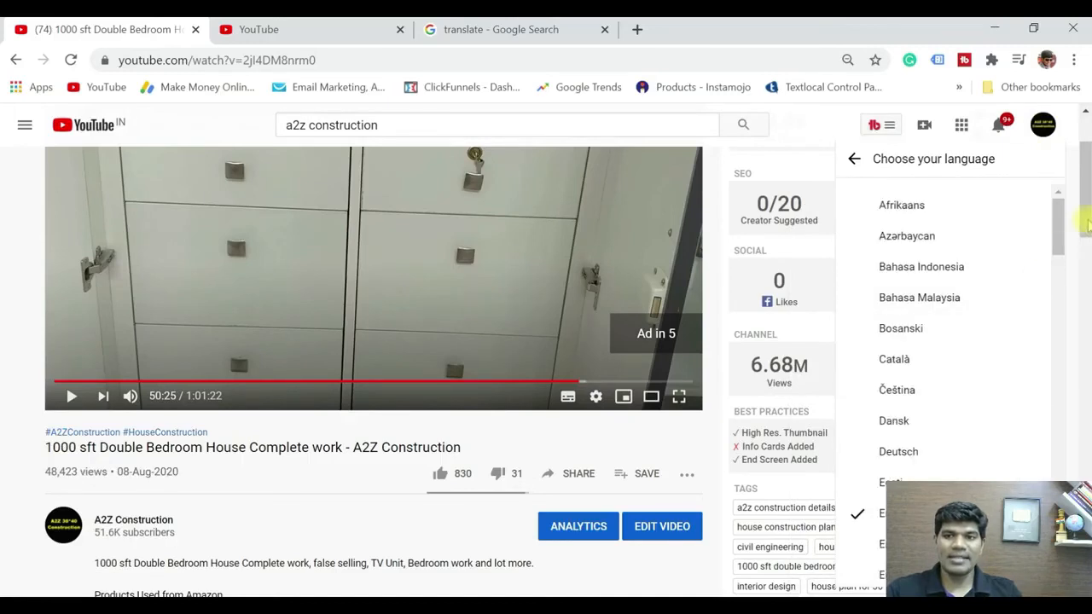
left_click_drag(1058, 244, 1035, 476)
left_click(891, 478)
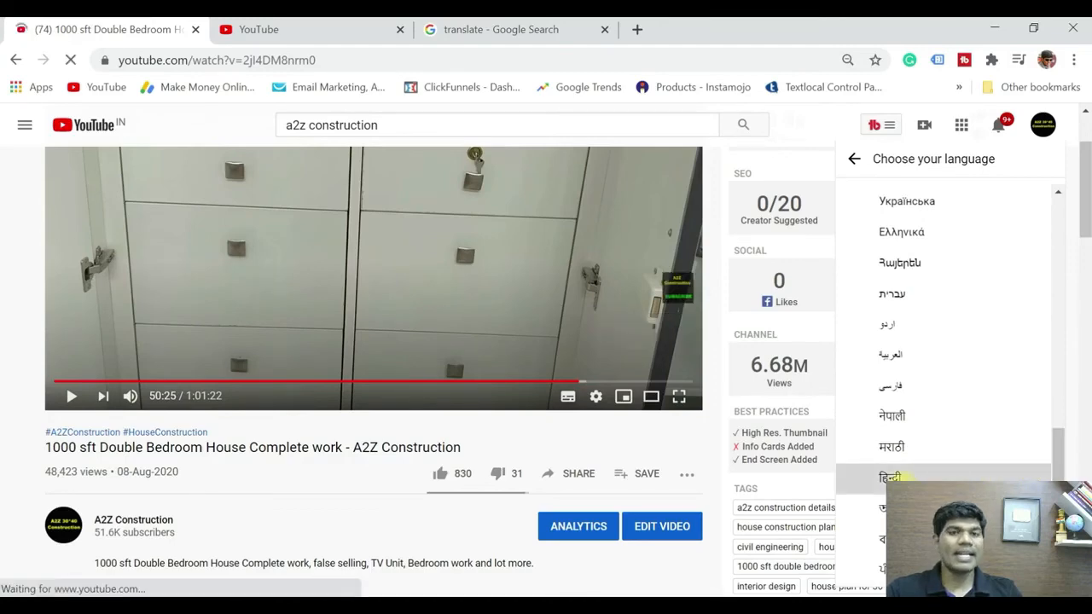
key("k")
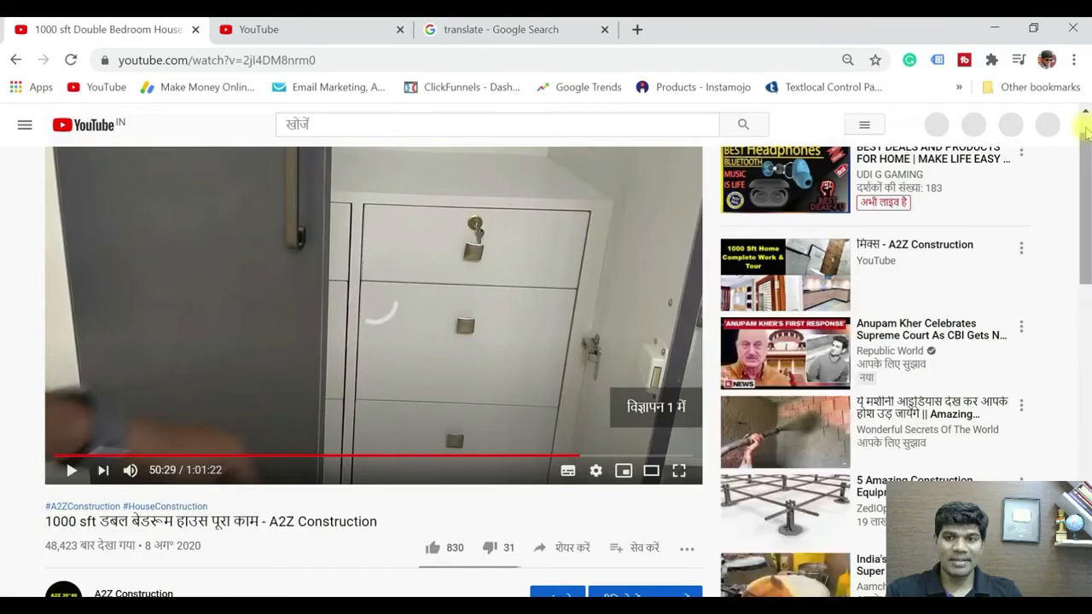
- Review the video's Hindi title and description, and rewind to the beginning to check the Hindi subtitle
scroll(1086, 128, "down", 2)
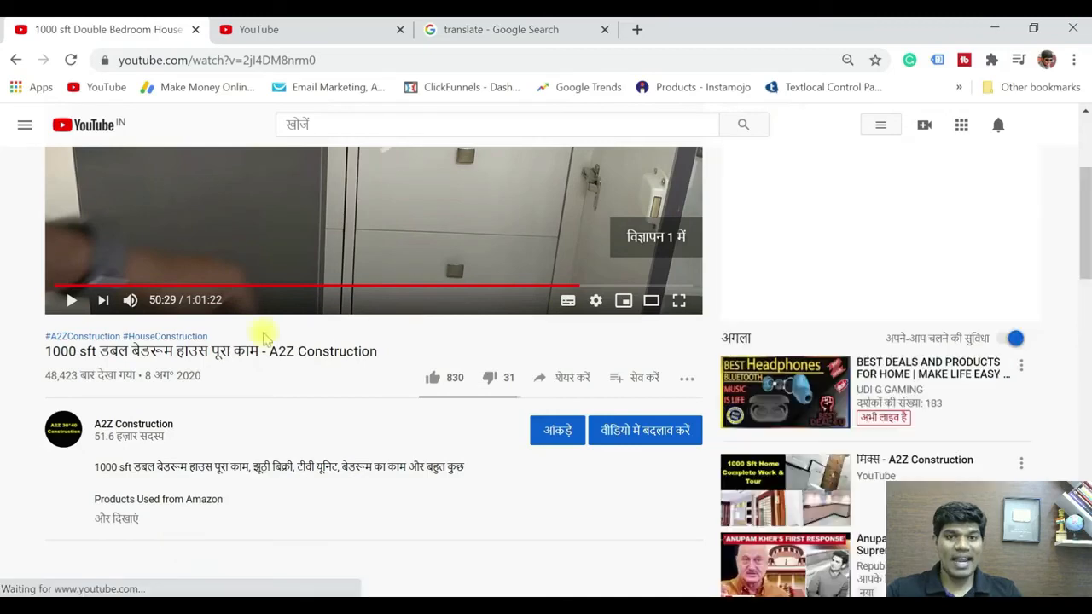
scroll(597, 346, "up", 1)
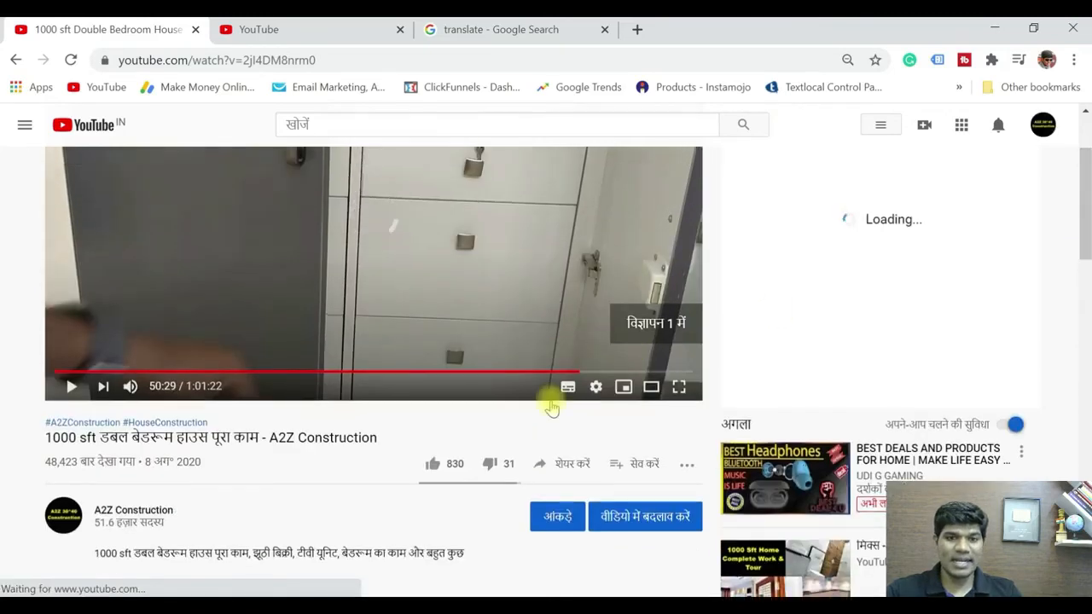
left_click(107, 372)
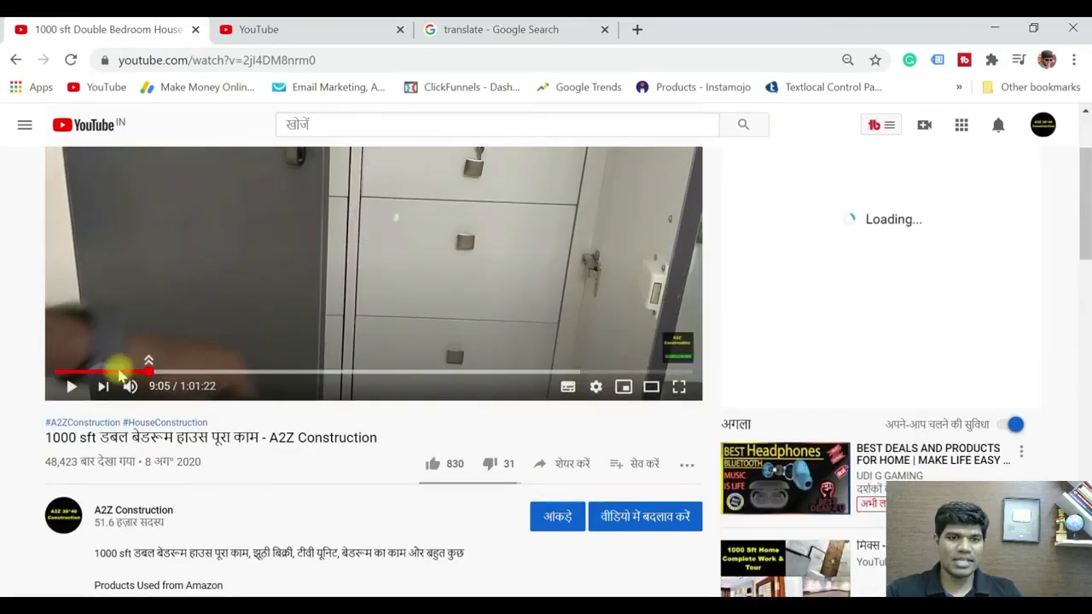
left_click_drag(104, 373, 55, 373)
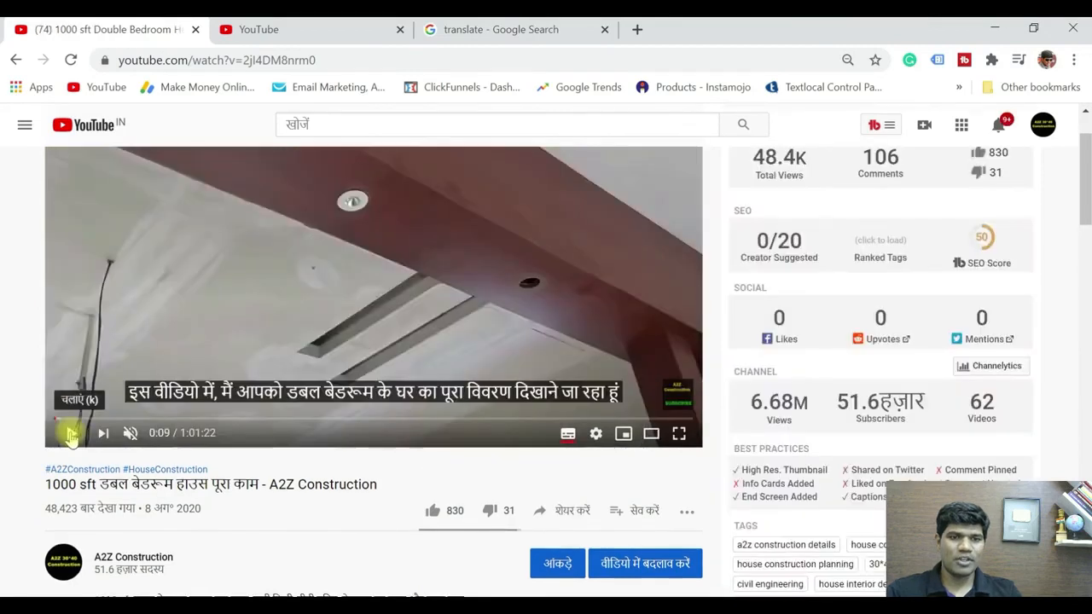